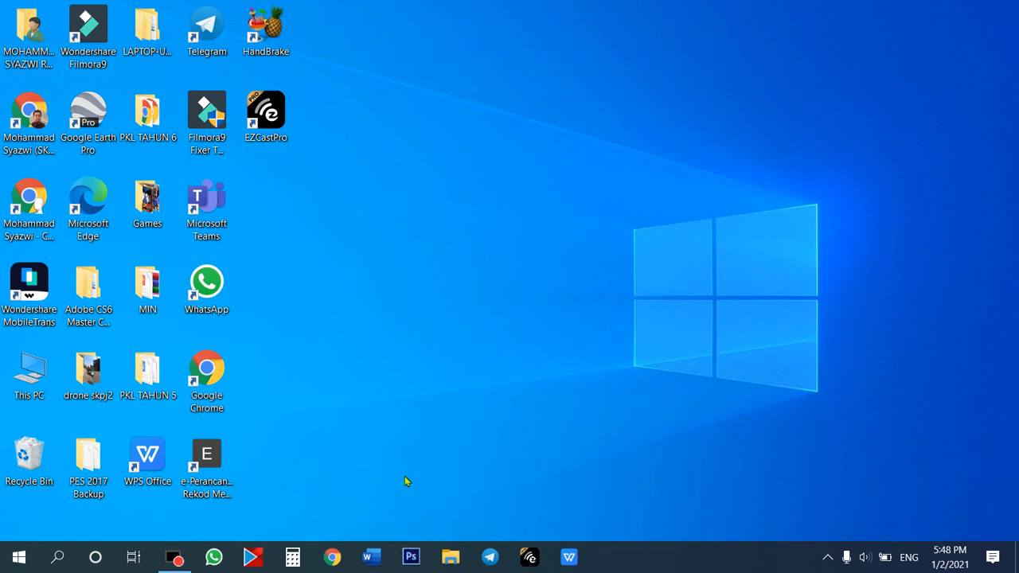
# Open Photoshop and turn the Timeline display off and back on
pyautogui.click(413, 557)
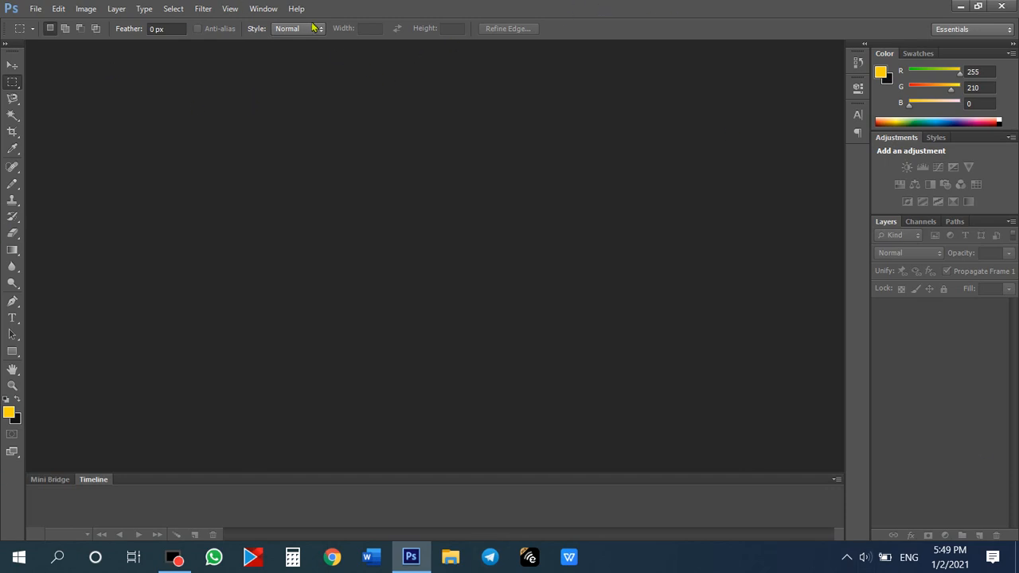
pyautogui.click(264, 9)
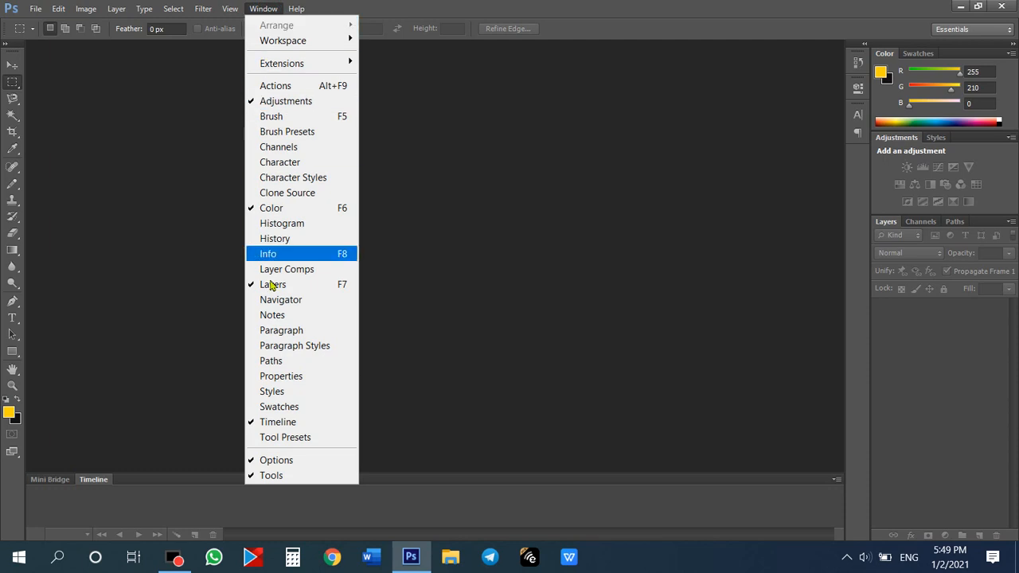
pyautogui.click(280, 423)
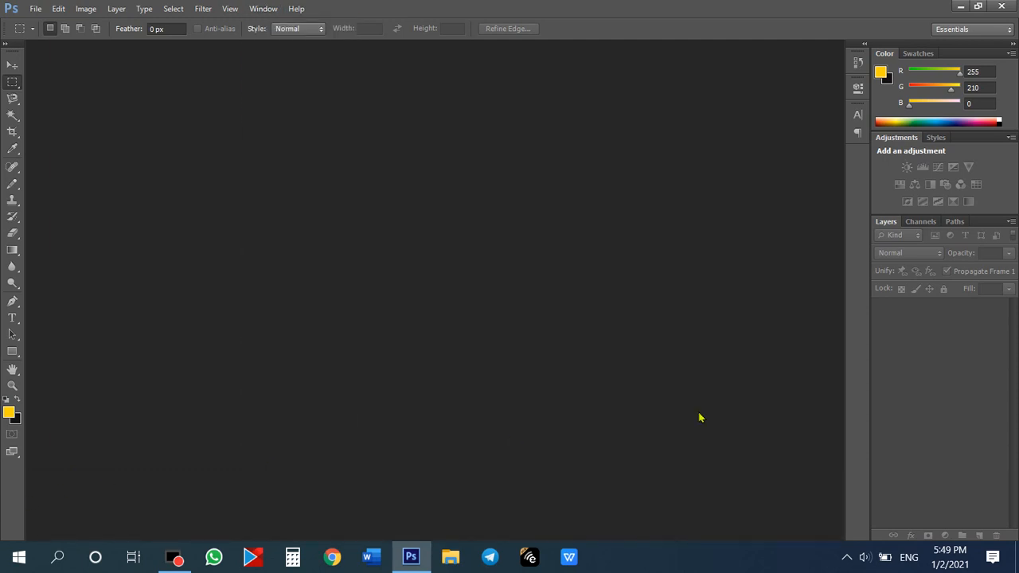
pyautogui.click(273, 11)
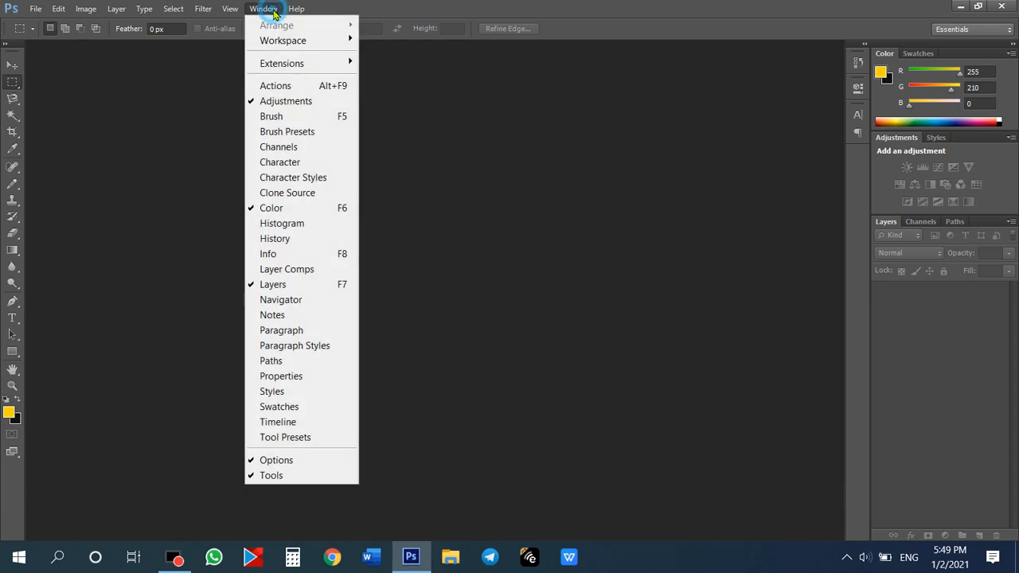
pyautogui.click(303, 424)
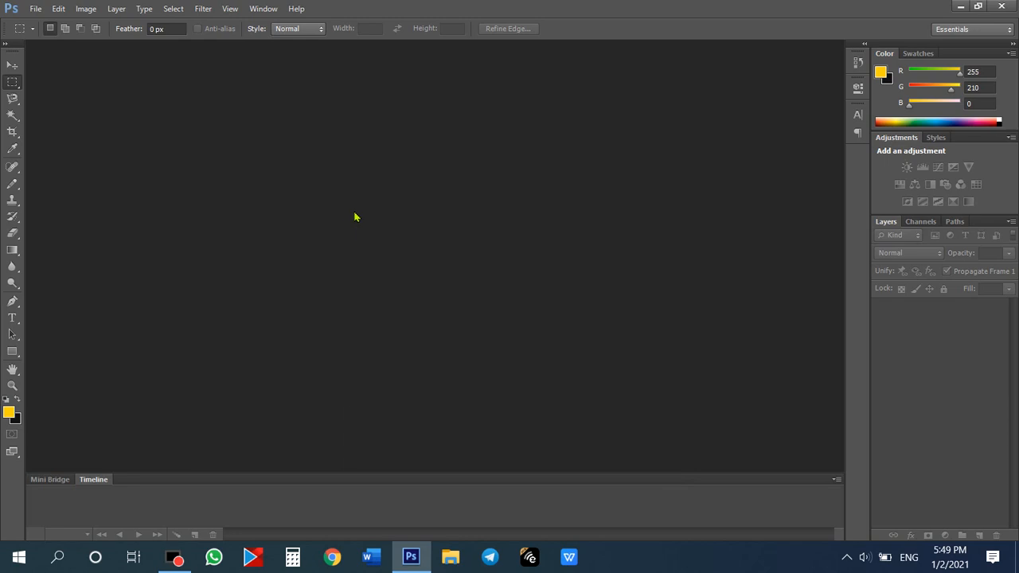
# Create a new document from the Web preset at 800 x 600 pixels with a white background
pyautogui.click(35, 9)
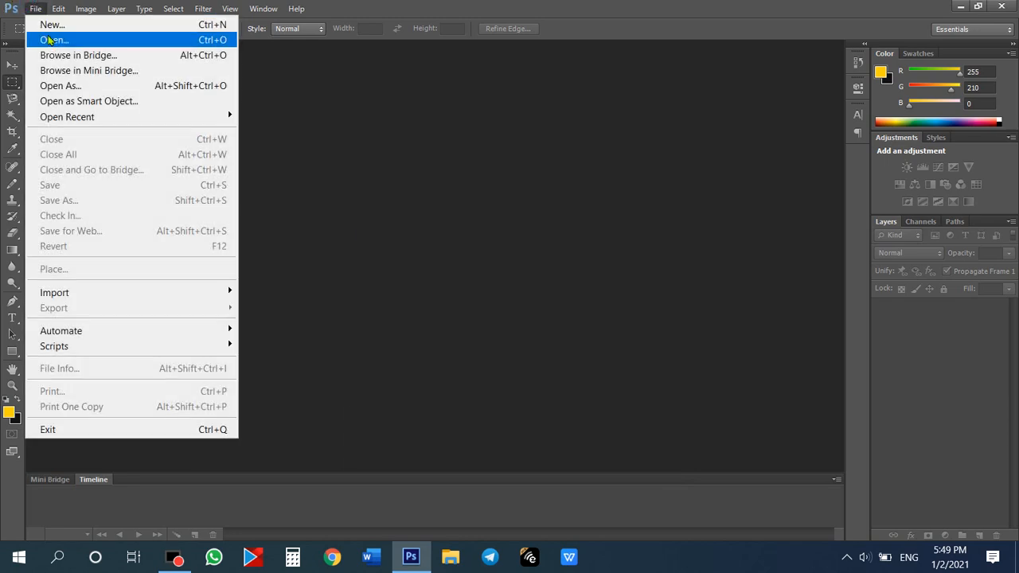
pyautogui.click(52, 25)
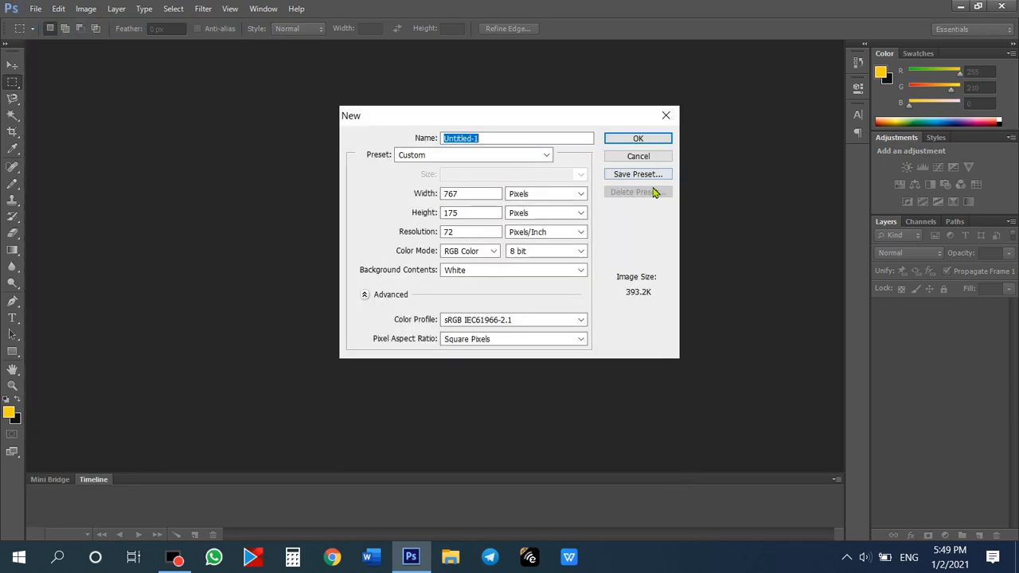
pyautogui.click(548, 155)
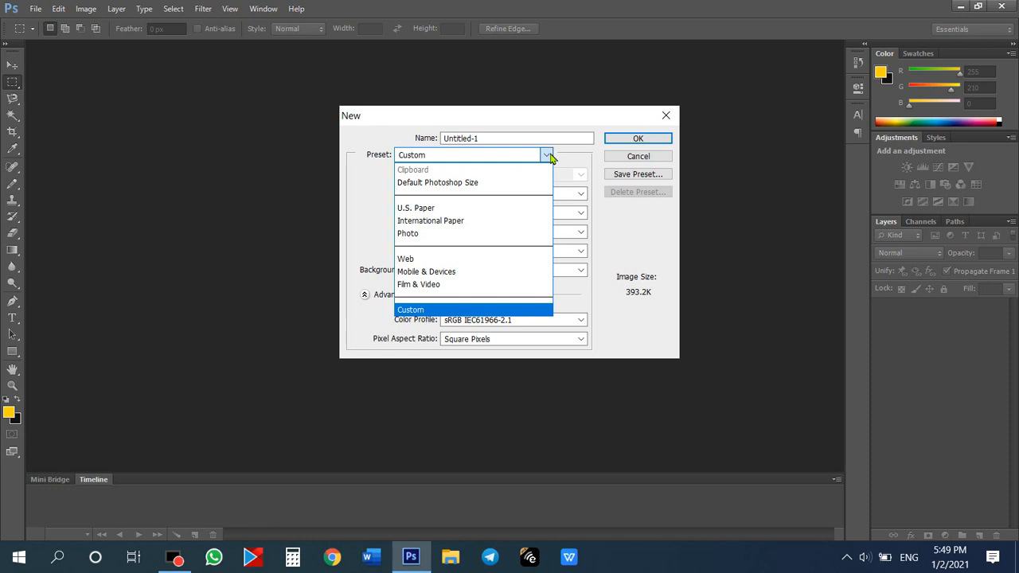
pyautogui.click(495, 261)
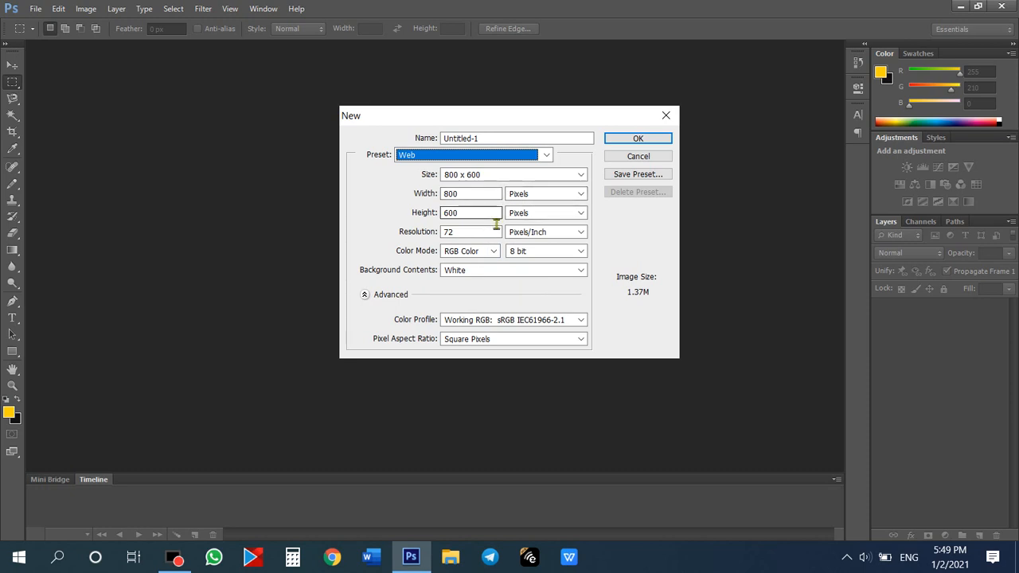
pyautogui.click(627, 144)
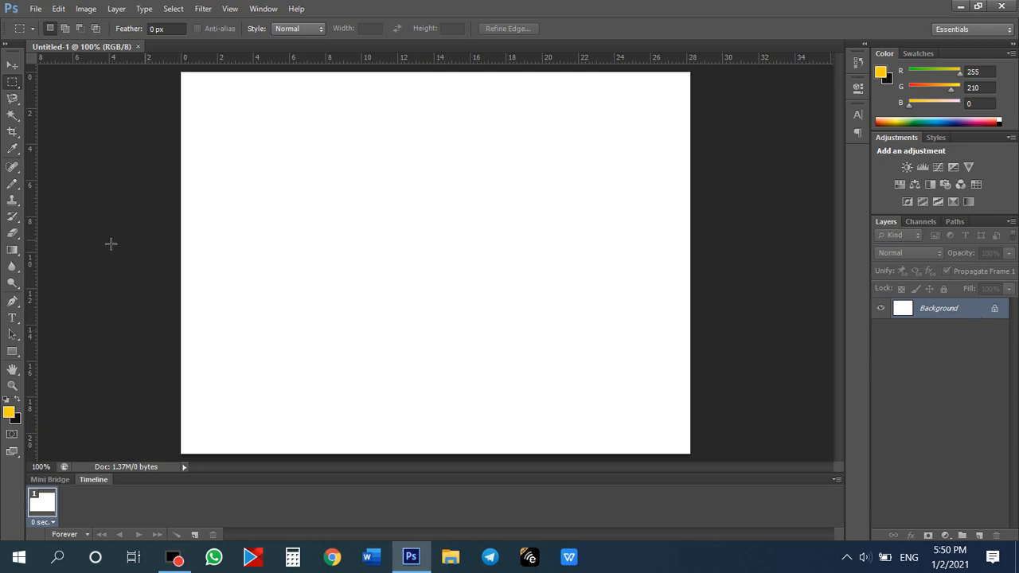
# Draw a yellow circle about 181 px in diameter with the Ellipse Tool in the right part of the canvas
pyautogui.click(12, 351)
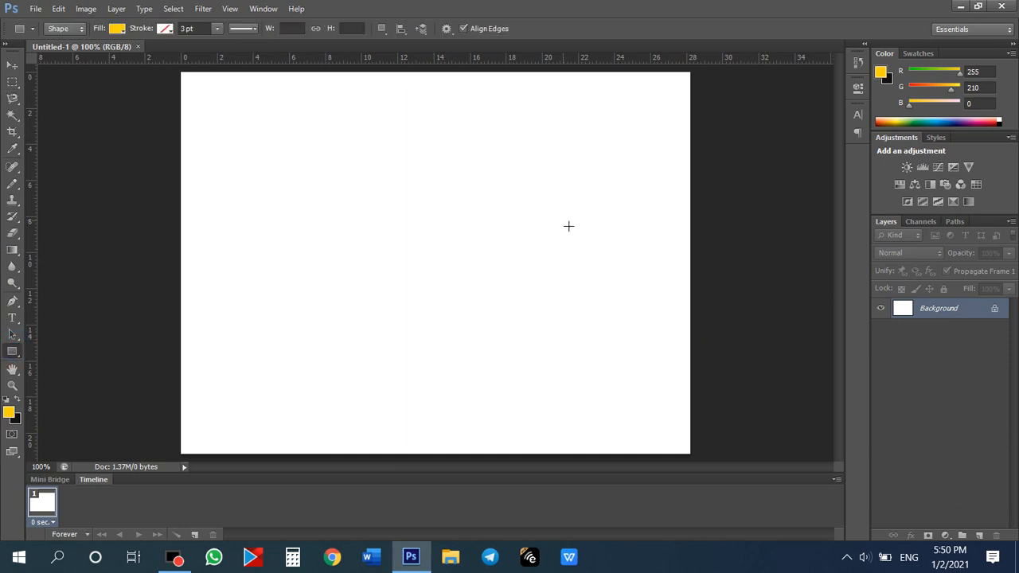
pyautogui.rightClick(12, 350)
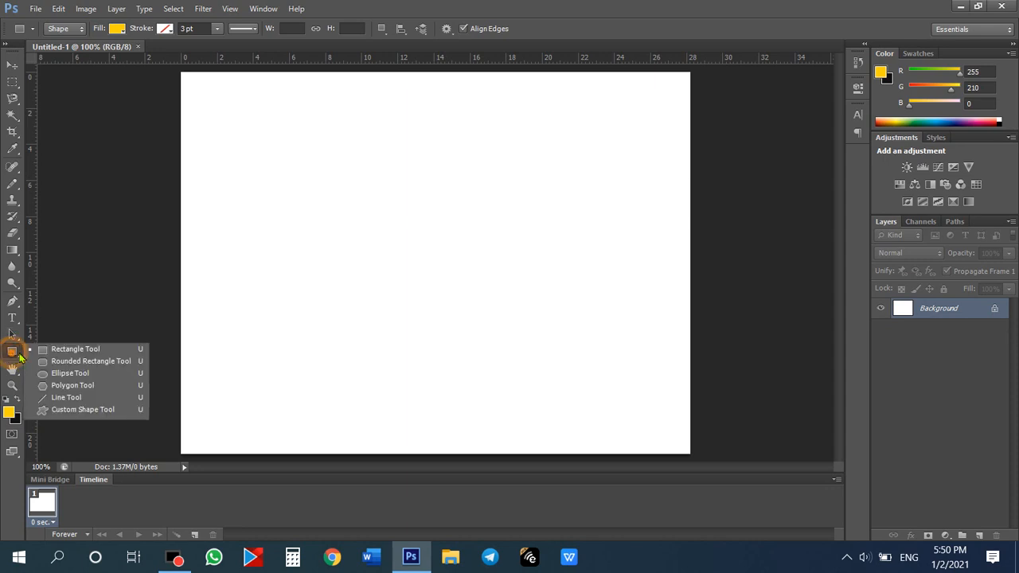
pyautogui.click(69, 374)
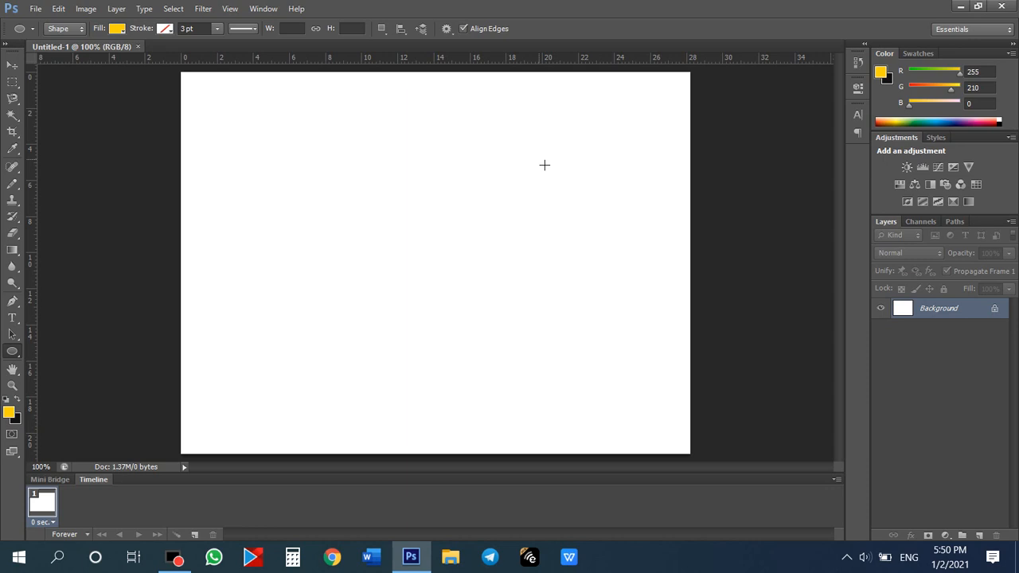
pyautogui.moveTo(528, 158); pyautogui.dragTo(648, 296)
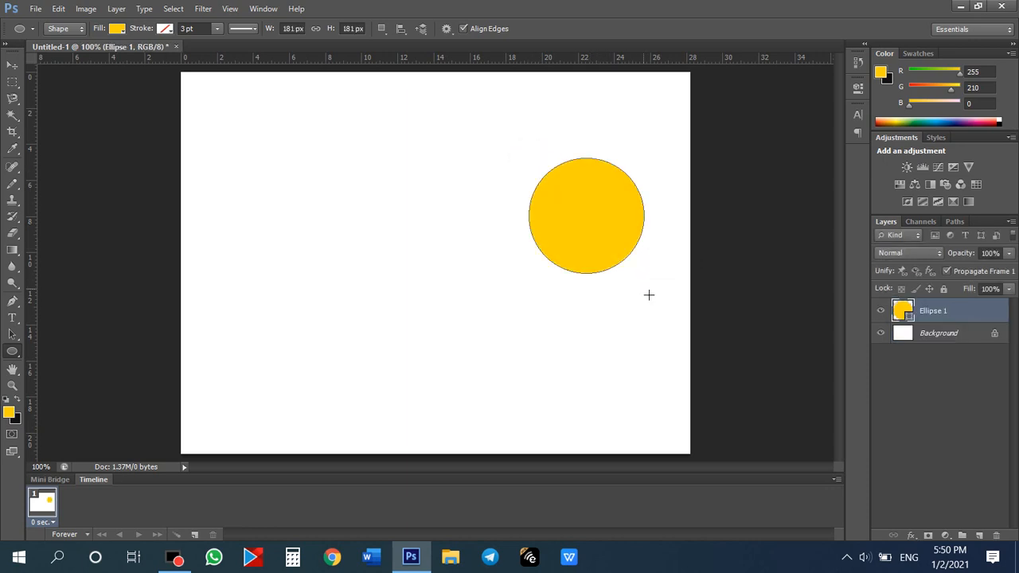
# Move the yellow circle horizontally off the canvas, just beyond its right edge
pyautogui.click(12, 65)
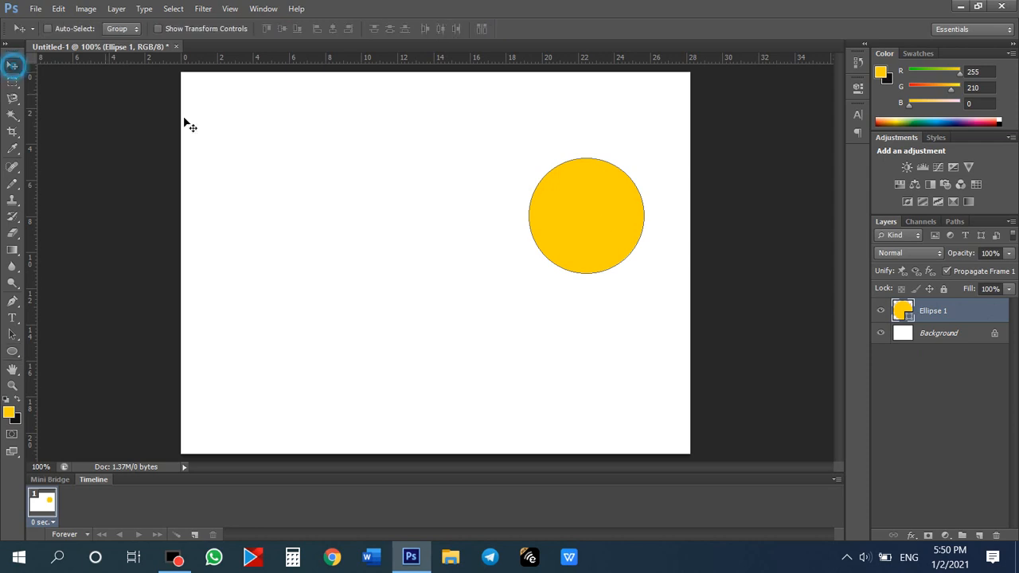
pyautogui.moveTo(605, 218); pyautogui.dragTo(648, 306)
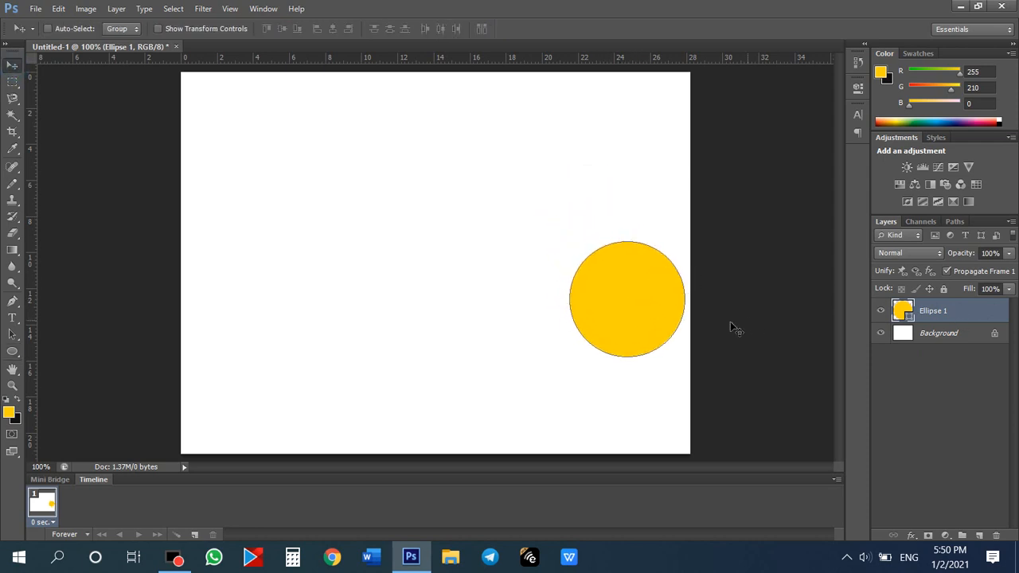
pyautogui.moveTo(597, 279)
pyautogui.mouseDown()
pyautogui.moveTo(389, 196)
pyautogui.moveTo(374, 297)
pyautogui.moveTo(391, 270)
pyautogui.moveTo(457, 239)
pyautogui.moveTo(535, 272)
pyautogui.moveTo(600, 277)
pyautogui.mouseUp()
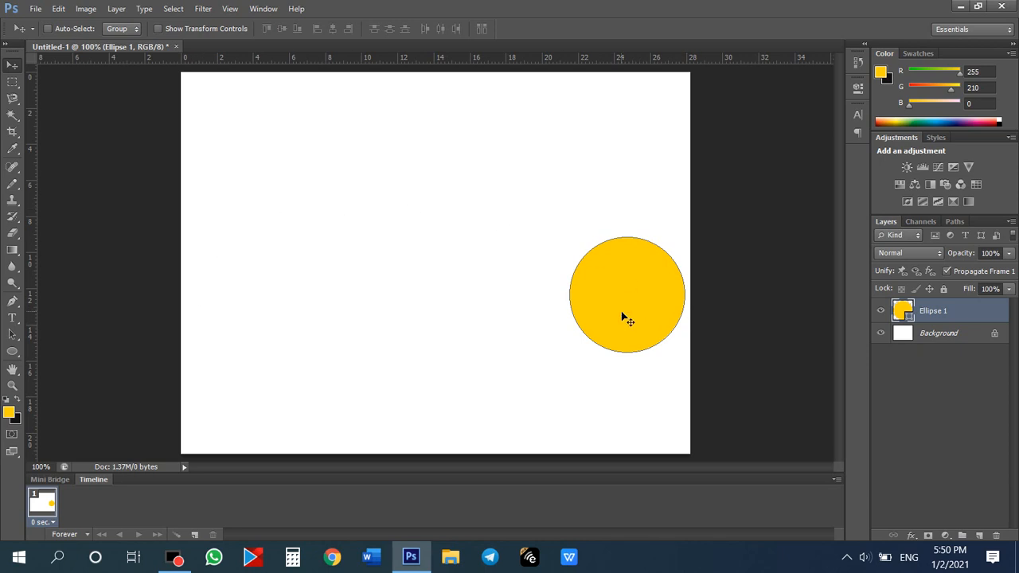
pyautogui.moveTo(619, 309); pyautogui.dragTo(744, 313)
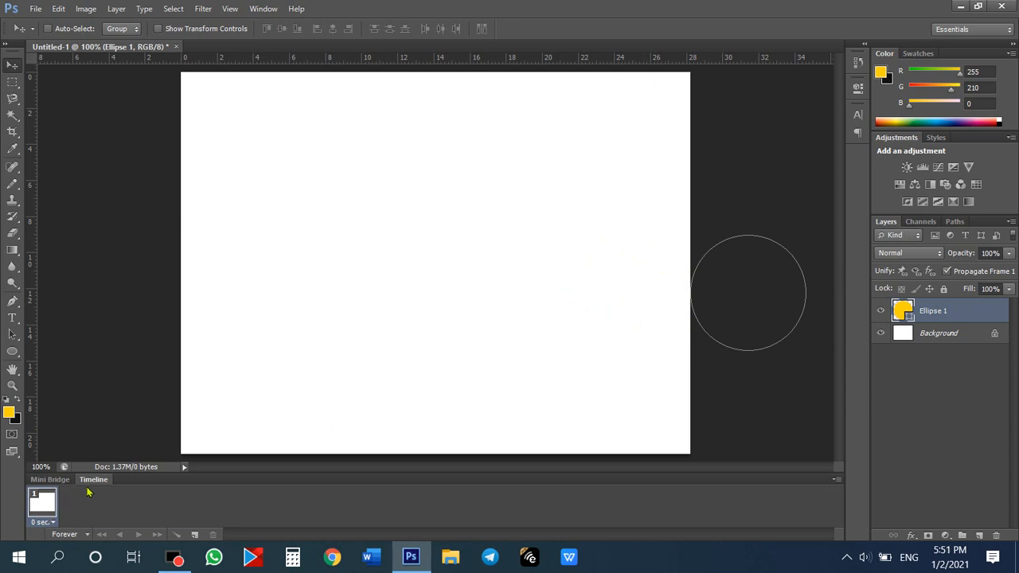
# Add a second animation frame and move its circle across the canvas to just beyond the left edge
pyautogui.click(52, 523)
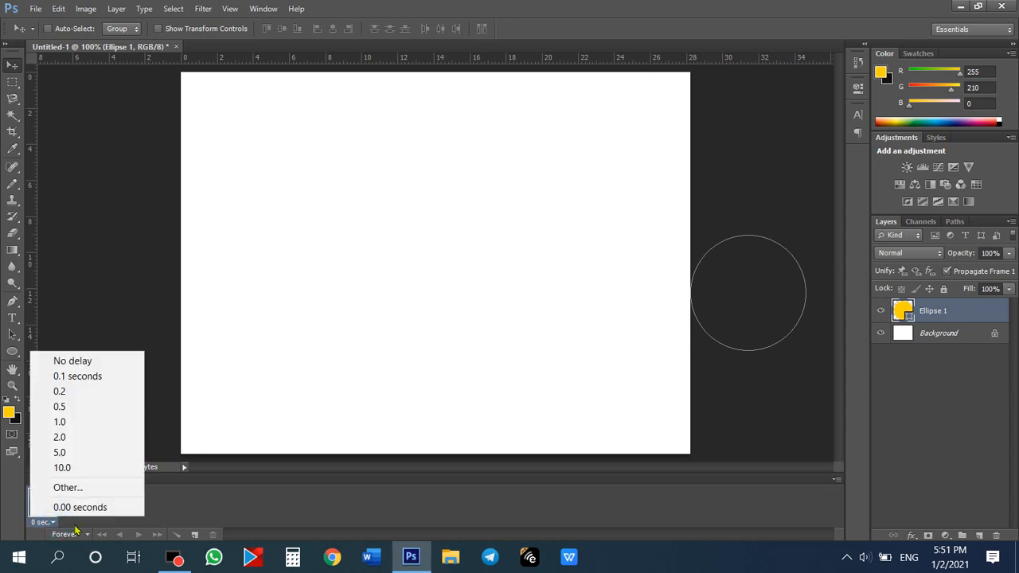
pyautogui.click(76, 530)
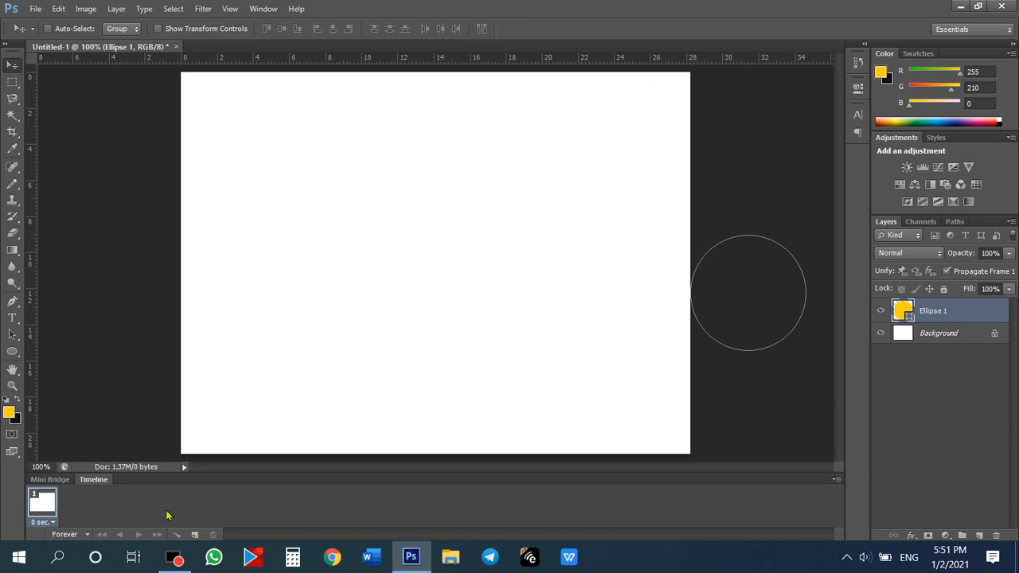
pyautogui.click(200, 538)
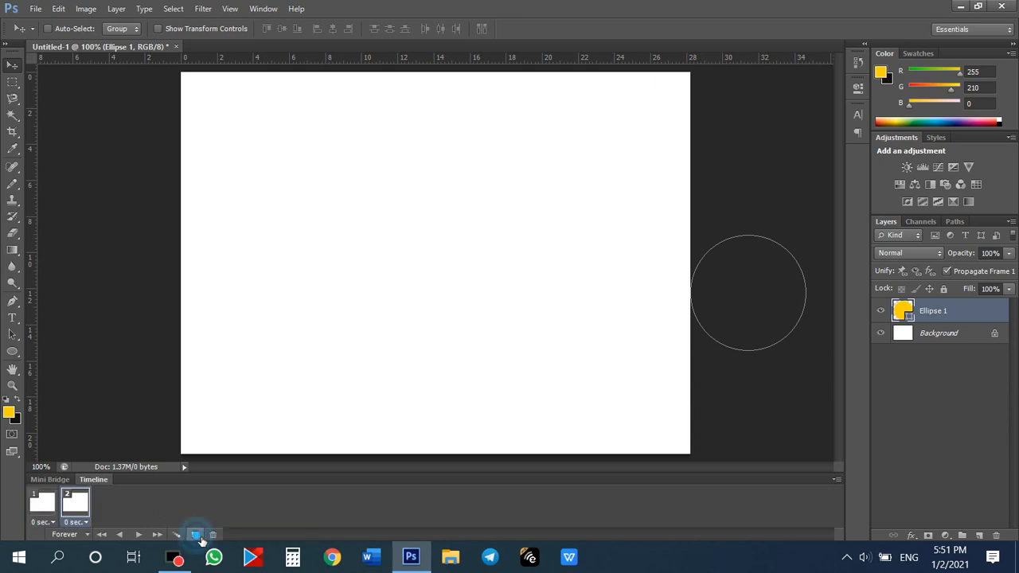
pyautogui.click(755, 311)
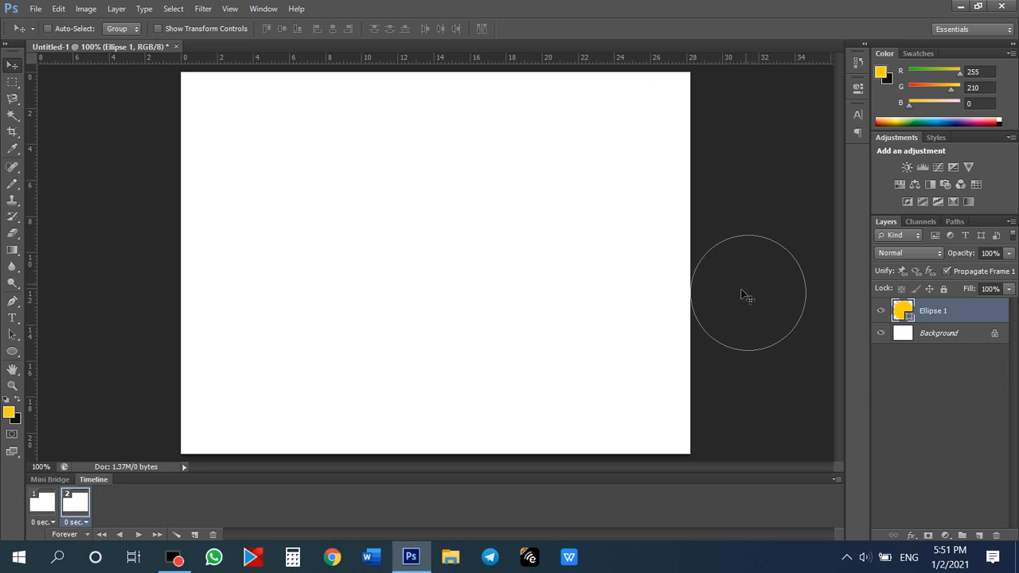
pyautogui.moveTo(760, 301); pyautogui.dragTo(132, 299)
# Compare the two frames and preview the animation, stopping playback when done
pyautogui.click(44, 508)
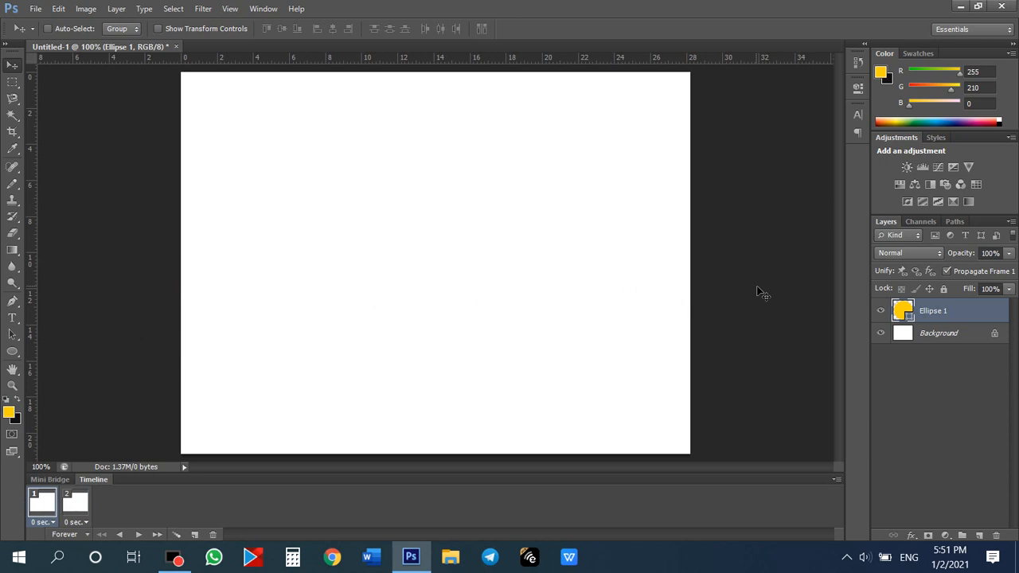
pyautogui.click(74, 506)
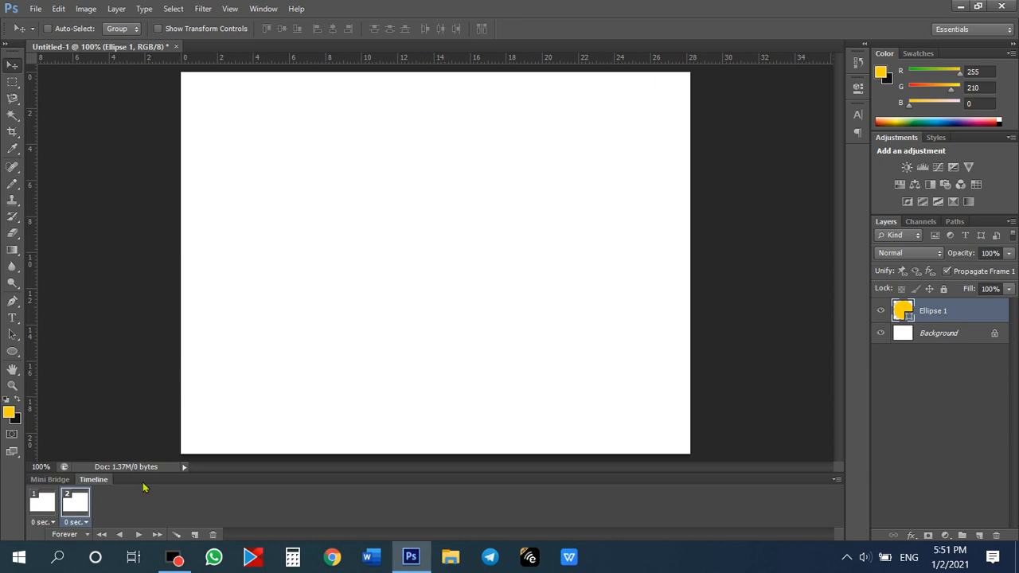
pyautogui.click(142, 539)
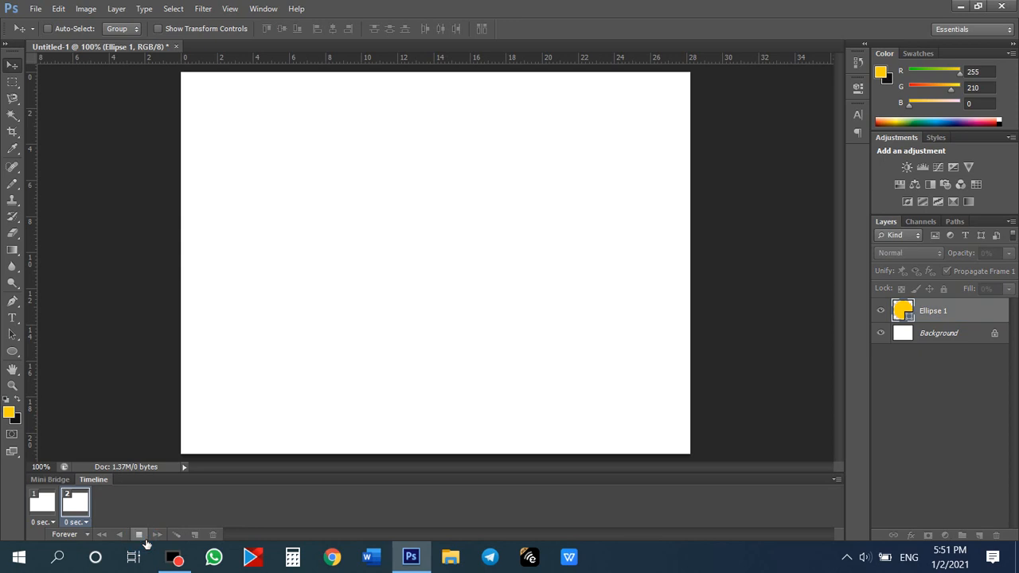
pyautogui.click(140, 538)
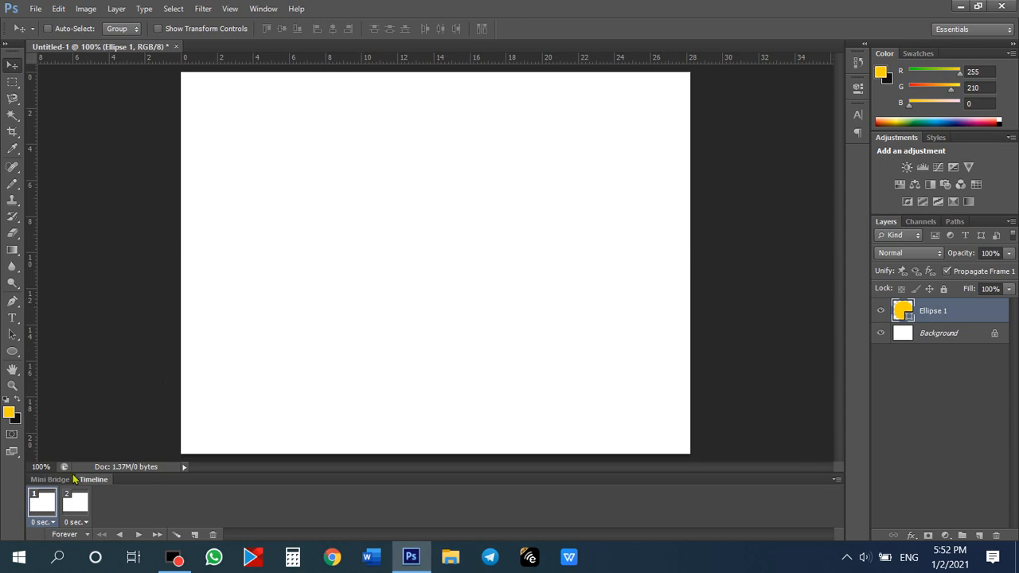
# In frame 2, move the circle back so it partly enters at the canvas's right edge, and add a third frame
pyautogui.click(82, 507)
pyautogui.moveTo(194, 294); pyautogui.dragTo(740, 322)
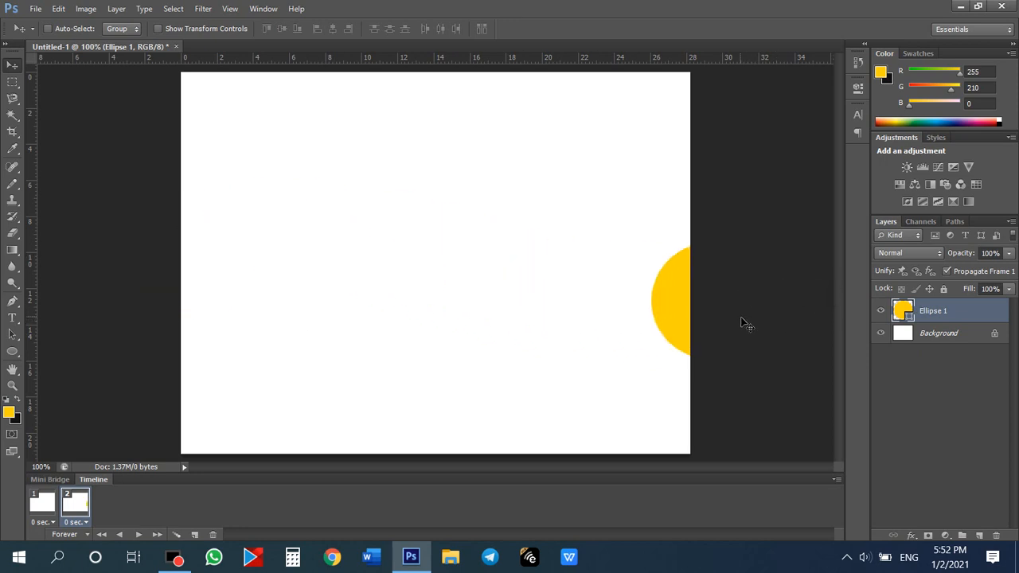
pyautogui.click(195, 535)
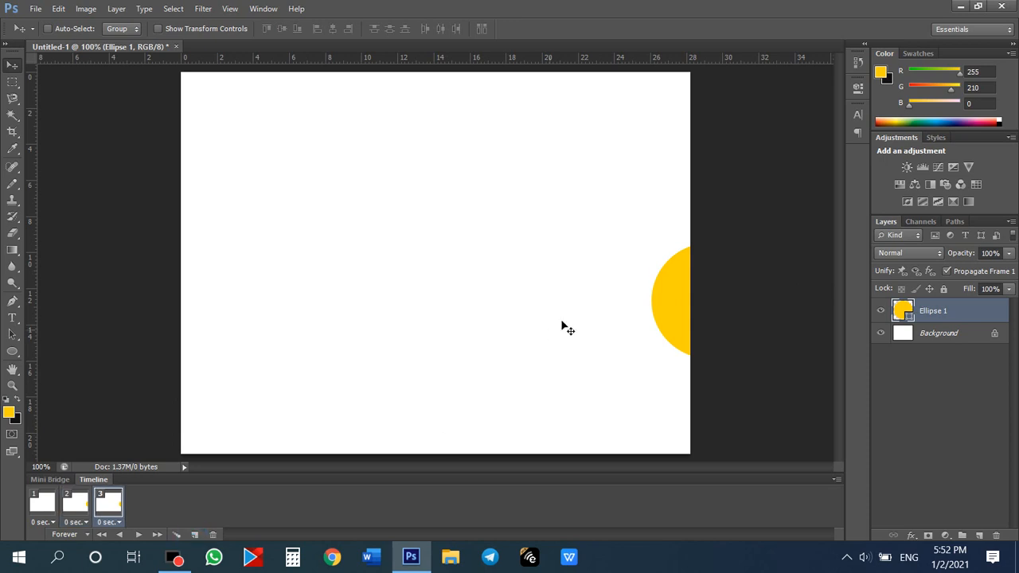
# Build the animation up to nine frames, shifting the circle leftward in each until it leaves the canvas, and preview it
pyautogui.moveTo(672, 307); pyautogui.dragTo(166, 310)
pyautogui.click(195, 535)
pyautogui.click(195, 534)
pyautogui.click(195, 534)
pyautogui.click(195, 534)
pyautogui.click(195, 534)
pyautogui.click(195, 534)
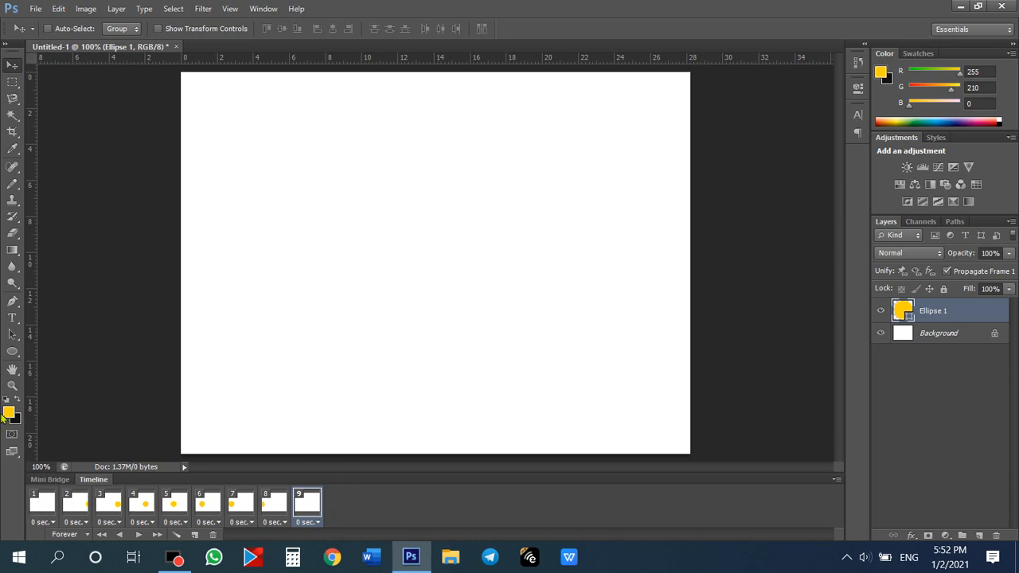
pyautogui.click(141, 536)
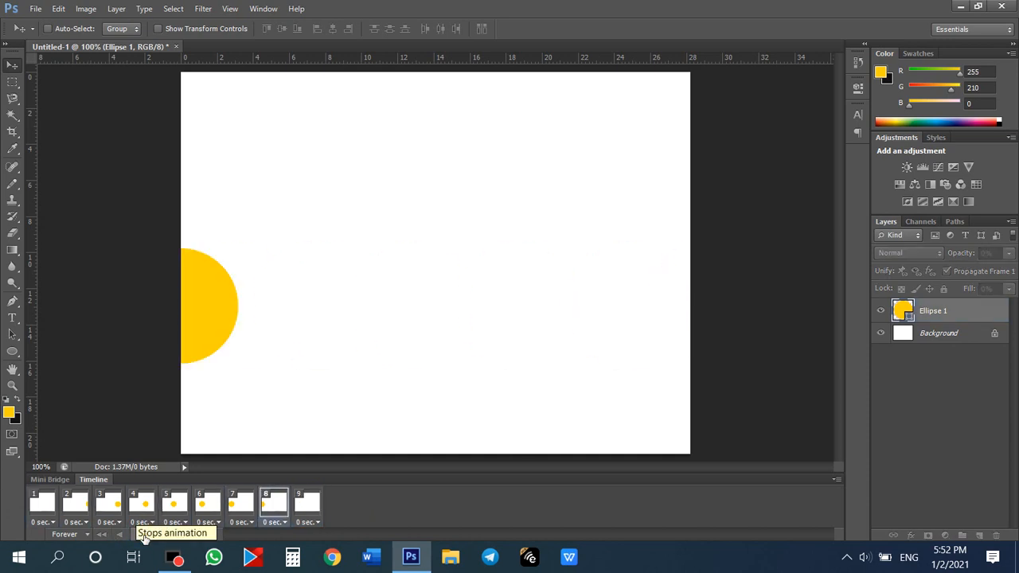
pyautogui.click(142, 536)
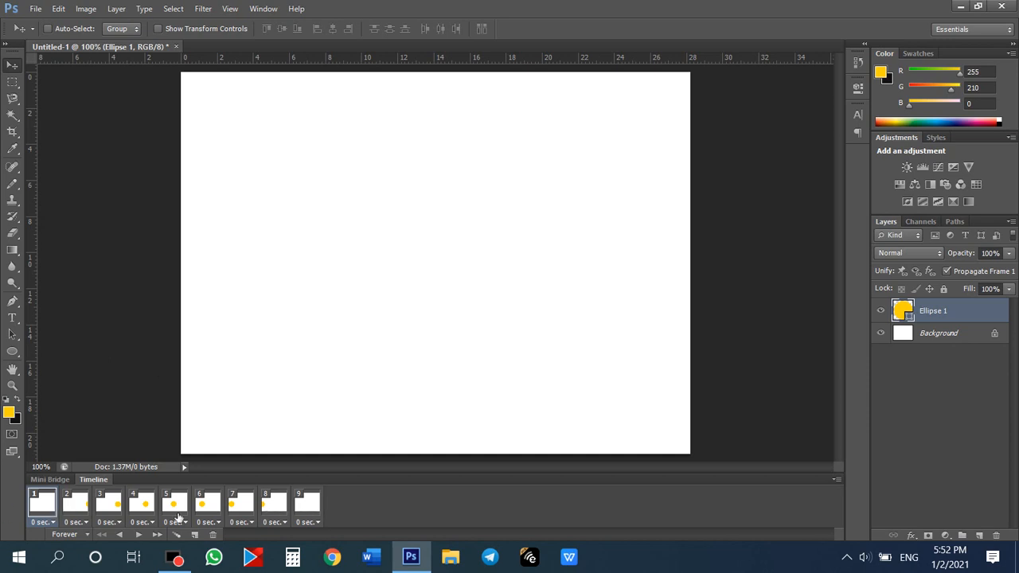
# Set the delay of all nine frames to 0.2 seconds and play the animation
pyautogui.keyDown('shift'); pyautogui.click(311, 515); pyautogui.keyUp('shift')
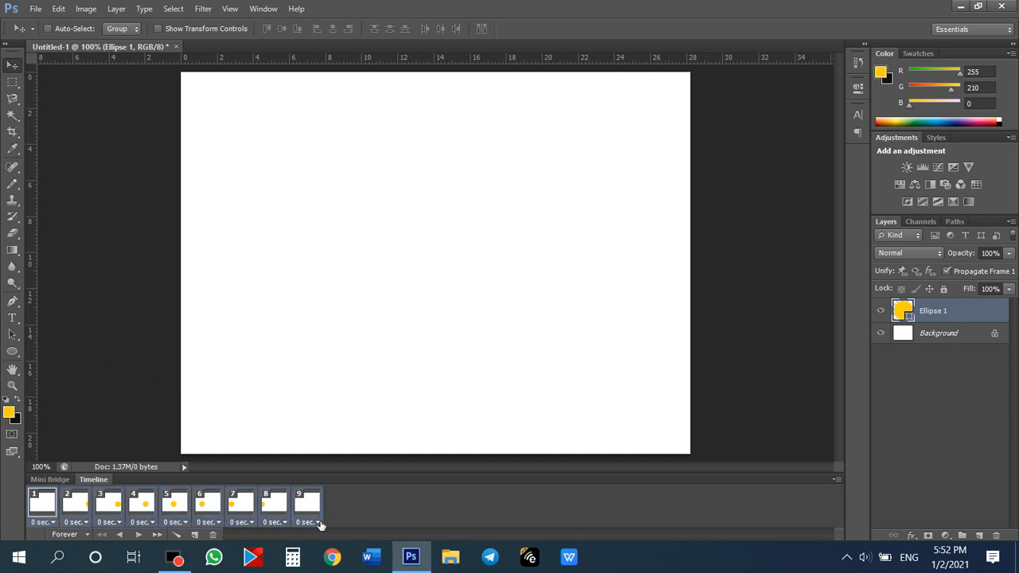
pyautogui.click(318, 523)
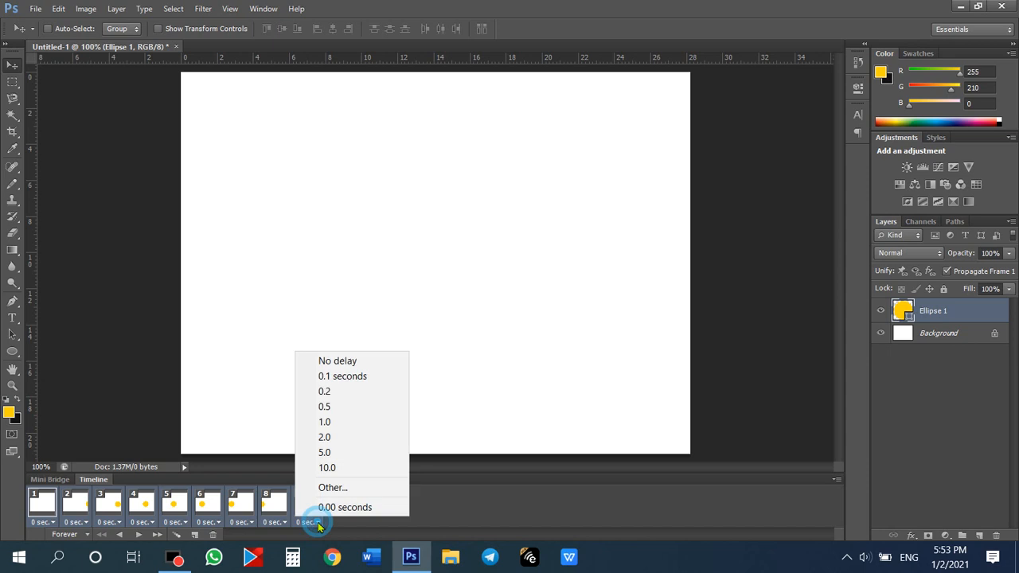
pyautogui.click(364, 393)
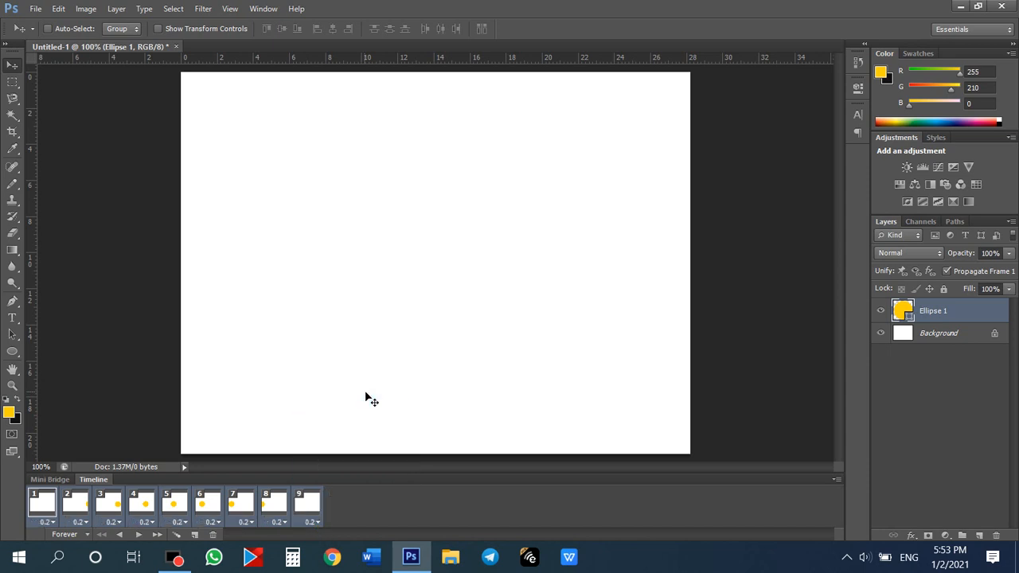
pyautogui.click(140, 535)
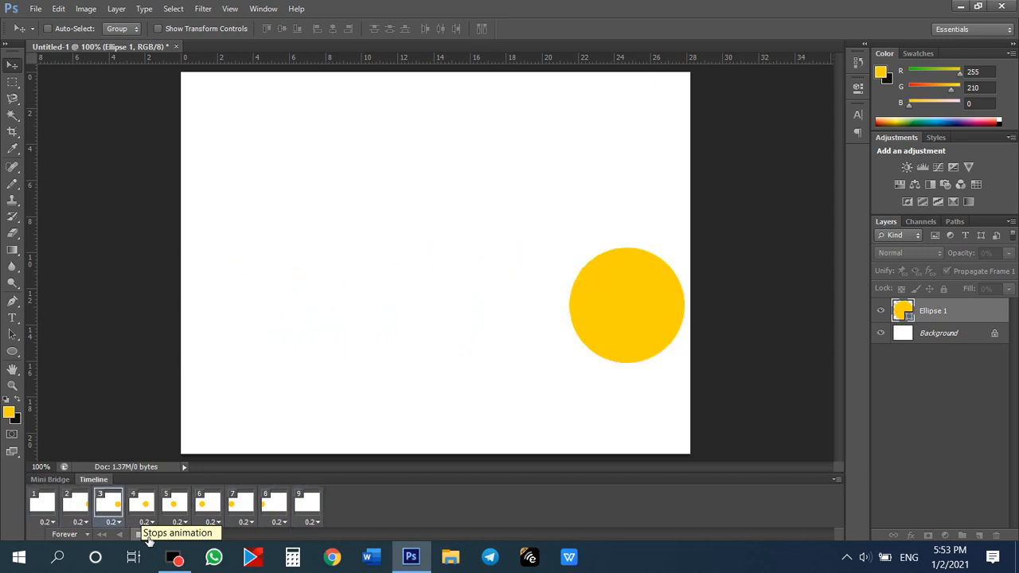
# Set the delay of all nine frames to 0.1 seconds and preview the animation, stopping playback when done
pyautogui.click(147, 537)
pyautogui.click(57, 503)
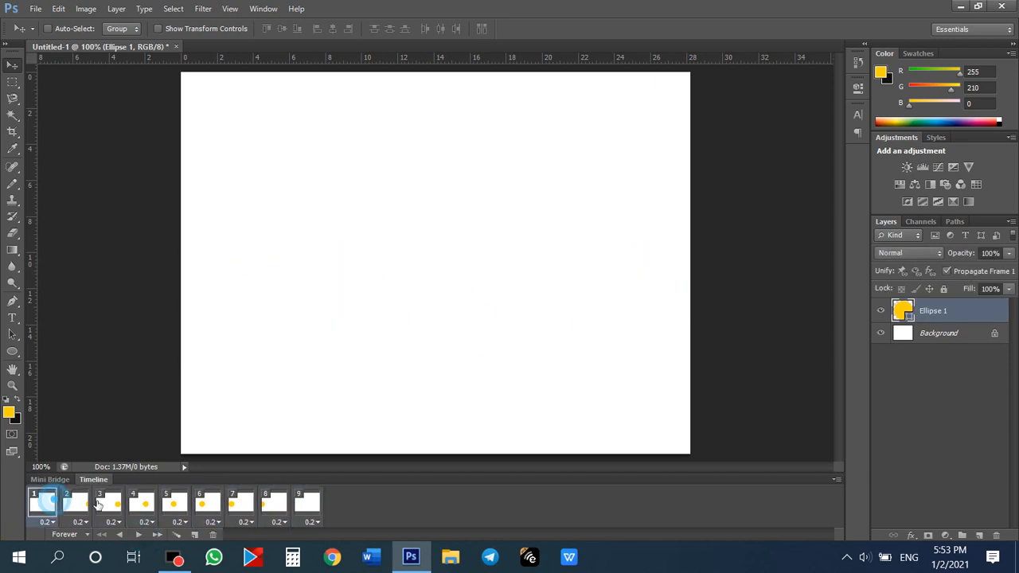
pyautogui.keyDown('shift'); pyautogui.click(310, 506); pyautogui.keyUp('shift')
pyautogui.click(312, 522)
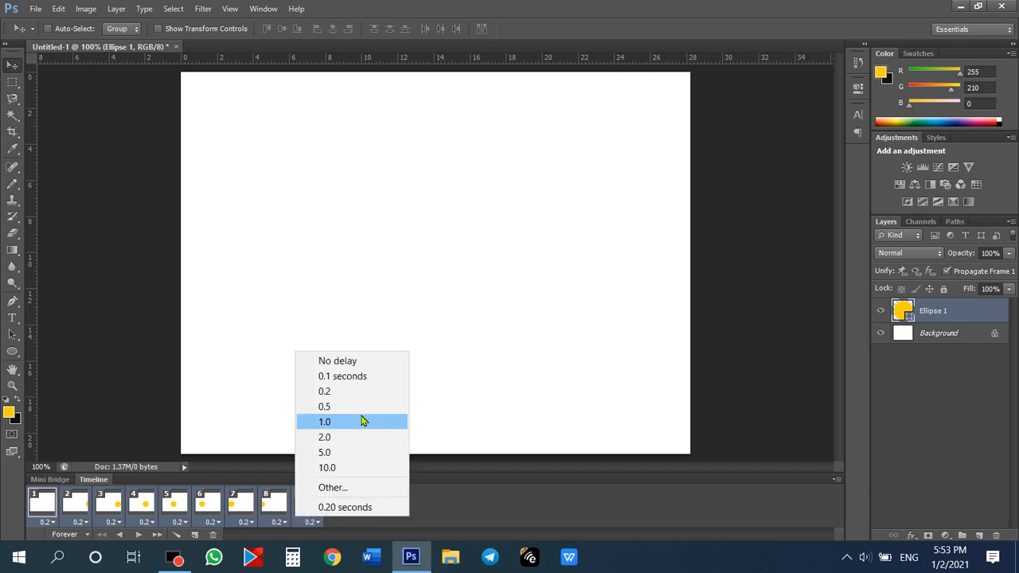
pyautogui.click(368, 376)
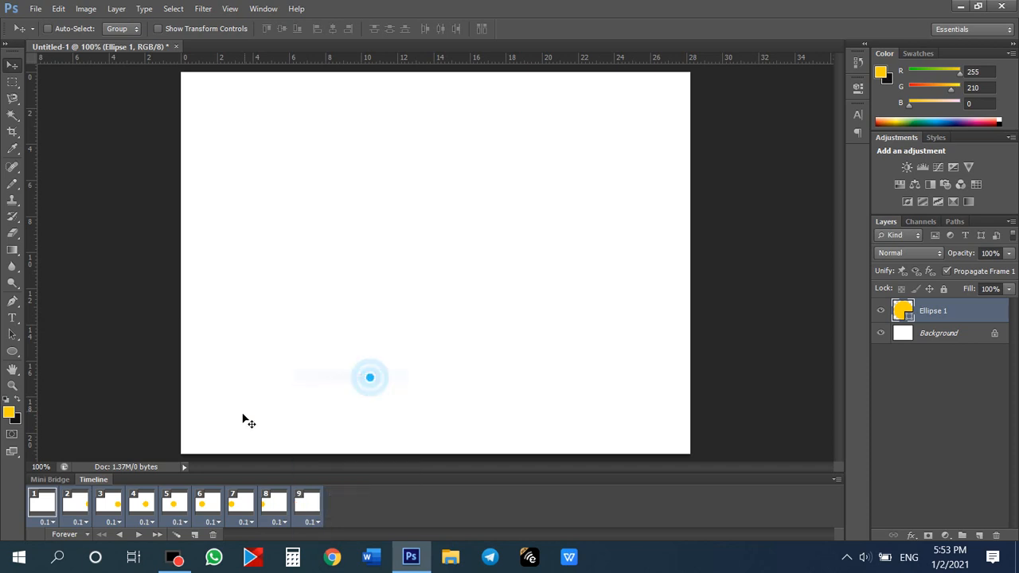
pyautogui.click(138, 535)
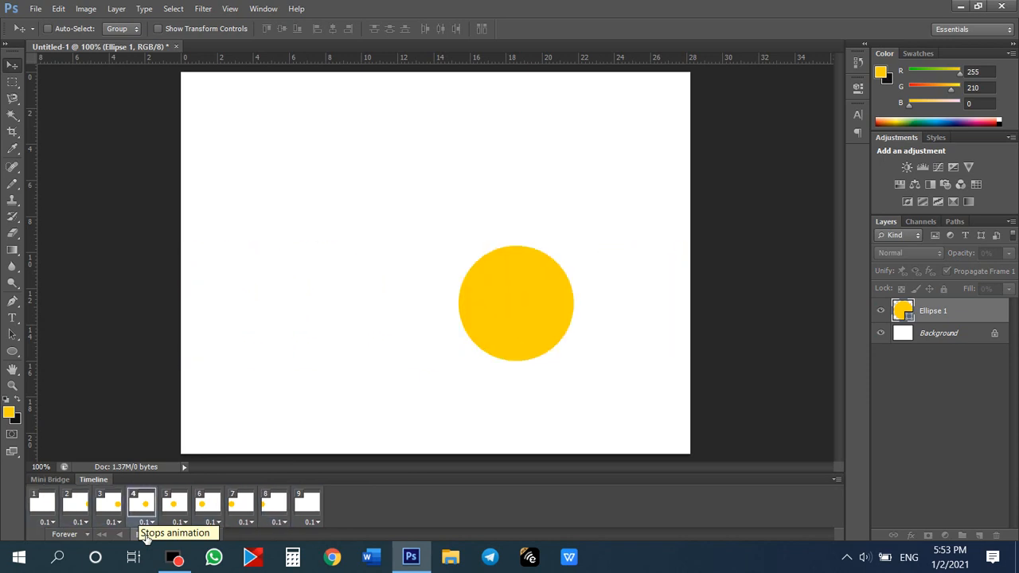
pyautogui.click(140, 534)
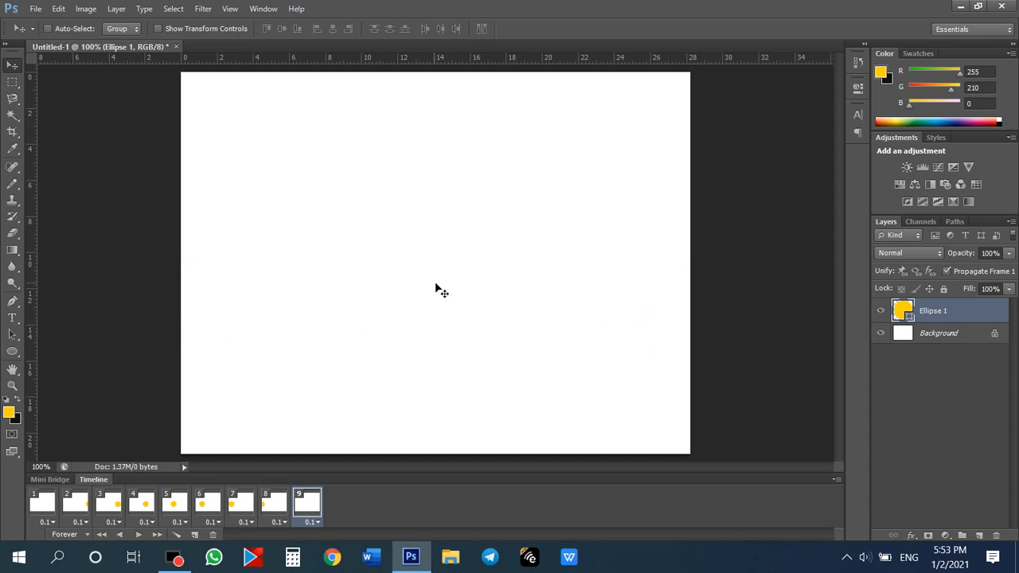
# Set the animation's looping to Once and play it from the first frame
pyautogui.click(88, 535)
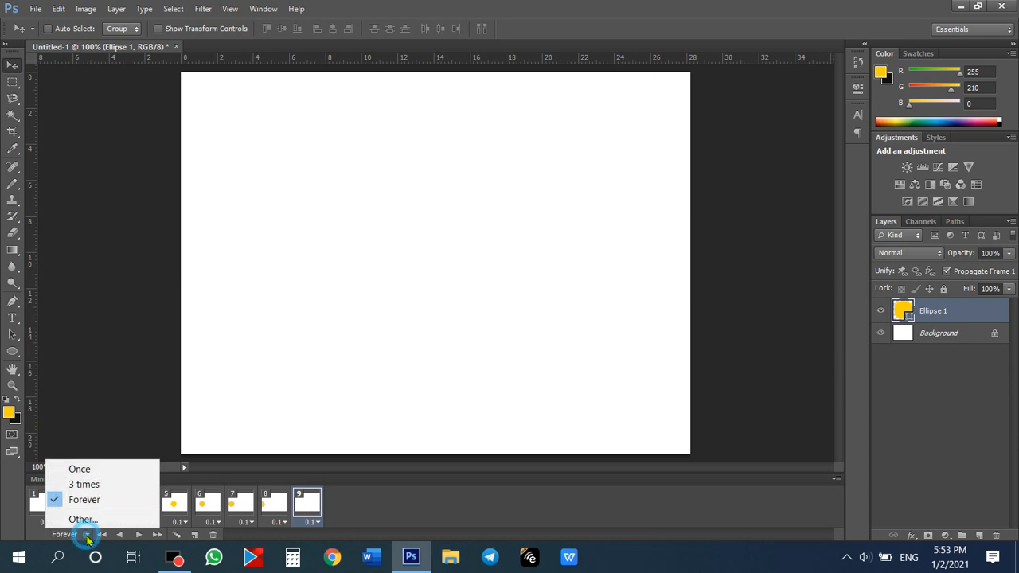
pyautogui.click(109, 474)
pyautogui.click(35, 504)
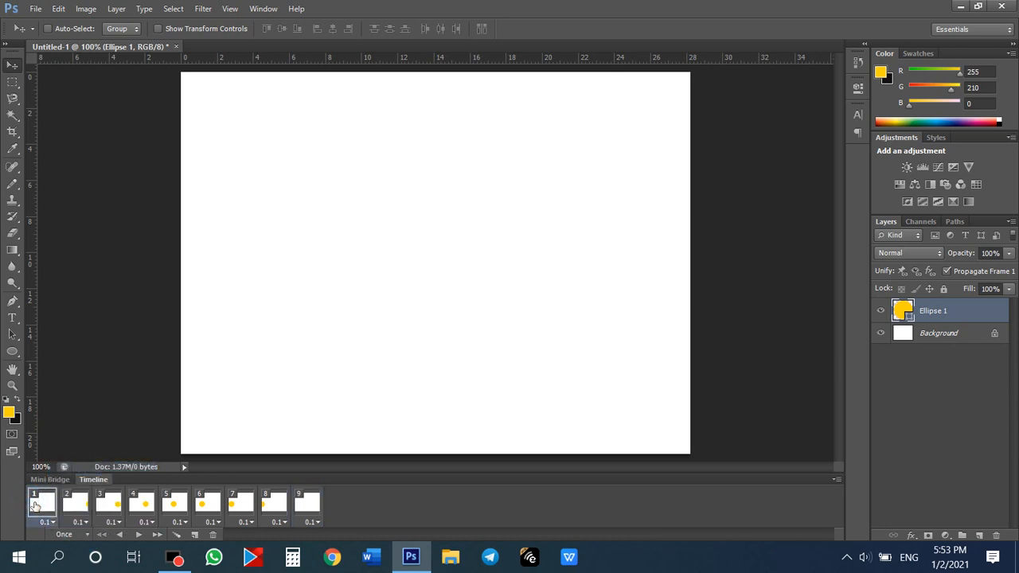
pyautogui.click(139, 534)
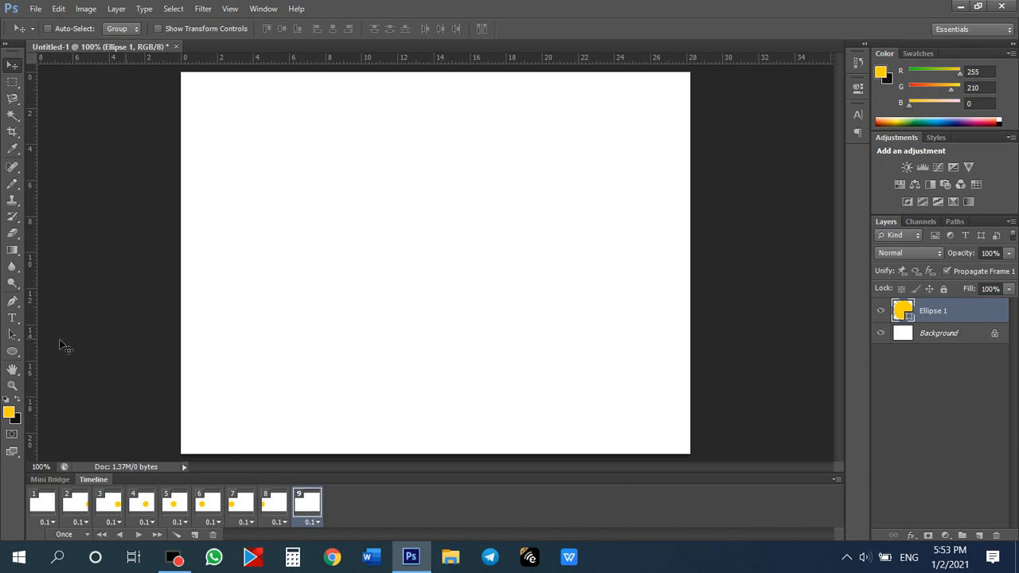
pyautogui.click(138, 535)
# Delete frames 2 through 9 from the timeline, keeping the circle's layer and the first frame
pyautogui.click(78, 506)
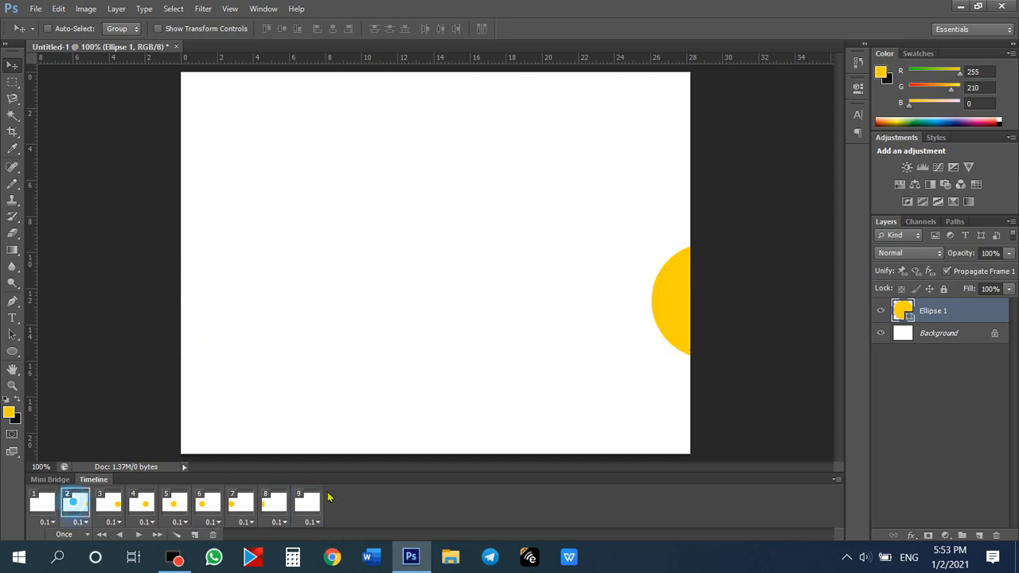
pyautogui.keyDown('shift'); pyautogui.click(313, 502); pyautogui.keyUp('shift')
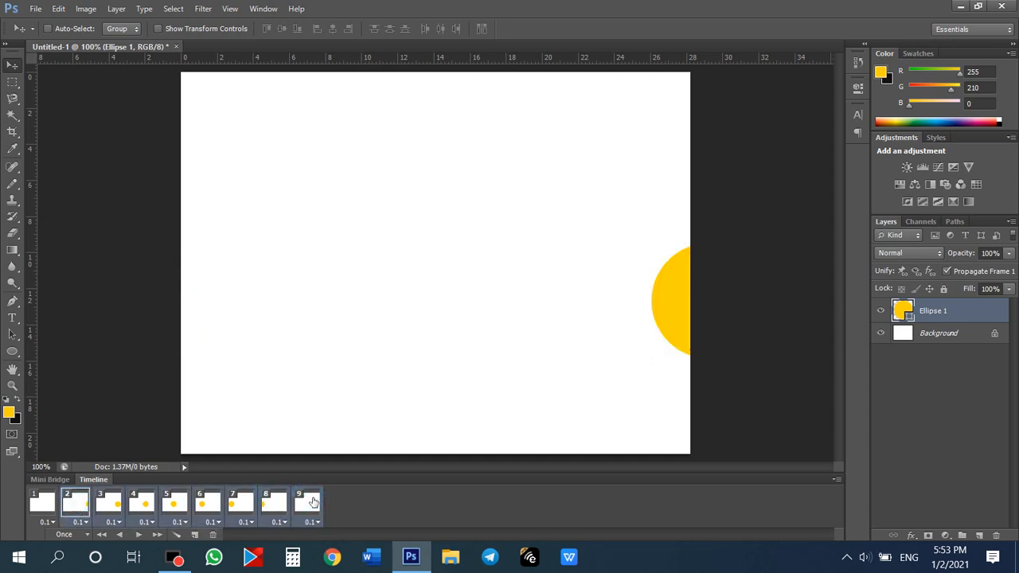
pyautogui.press('Delete')
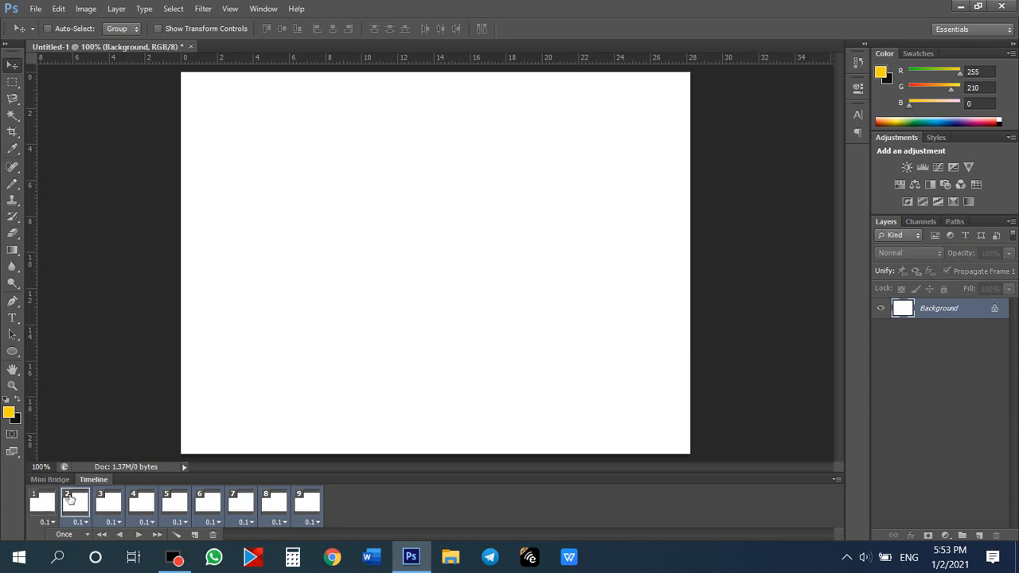
pyautogui.hotkey('ctrl', 'z')
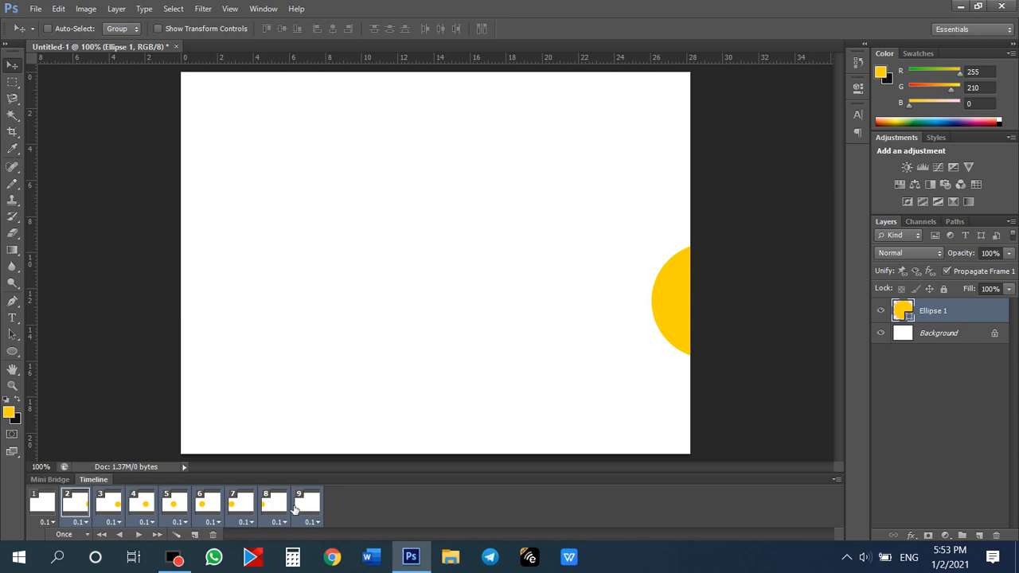
pyautogui.click(215, 537)
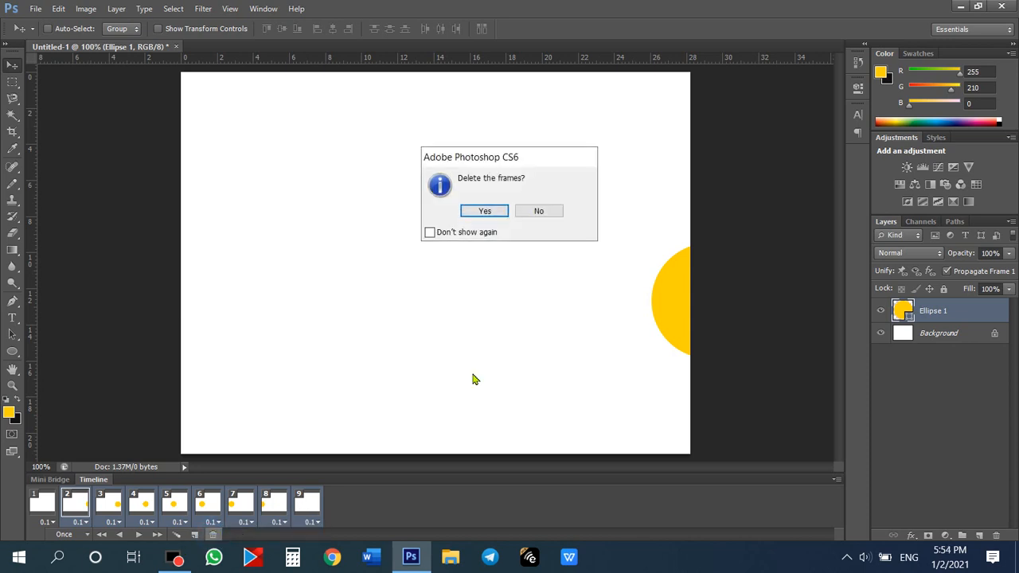
pyautogui.click(477, 210)
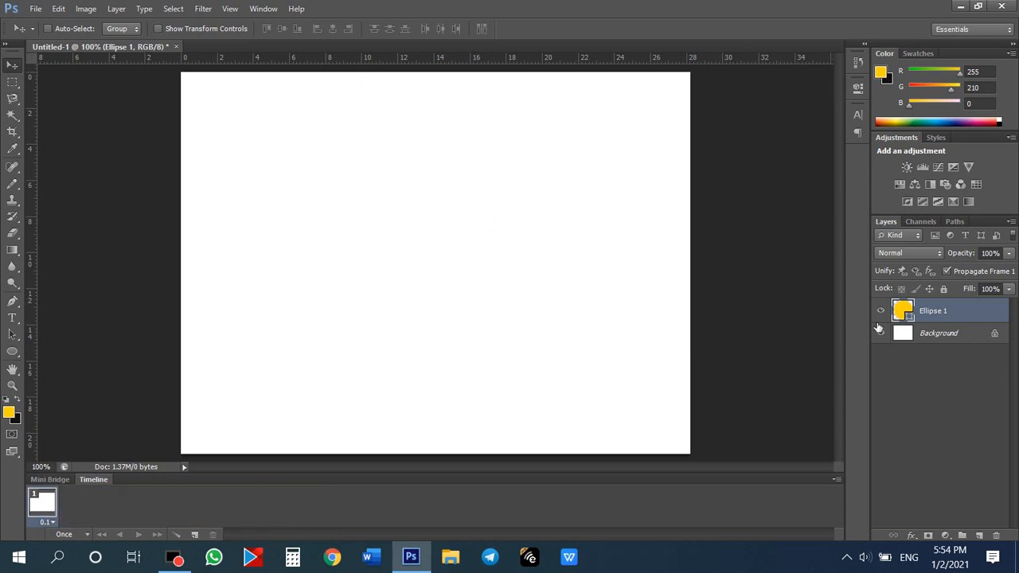
pyautogui.doubleClick(959, 315)
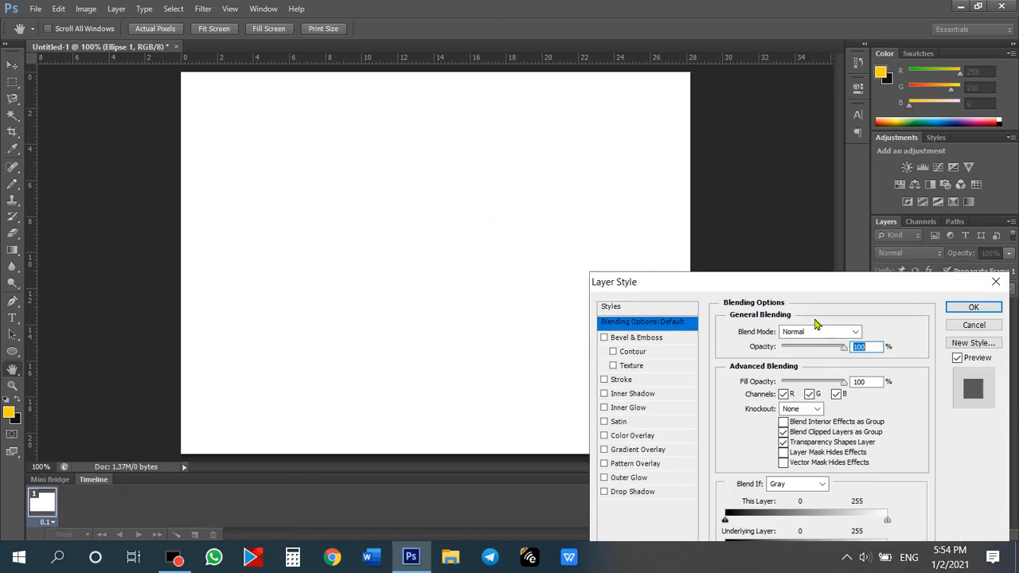
pyautogui.click(976, 324)
pyautogui.hotkey('ctrl', 't')
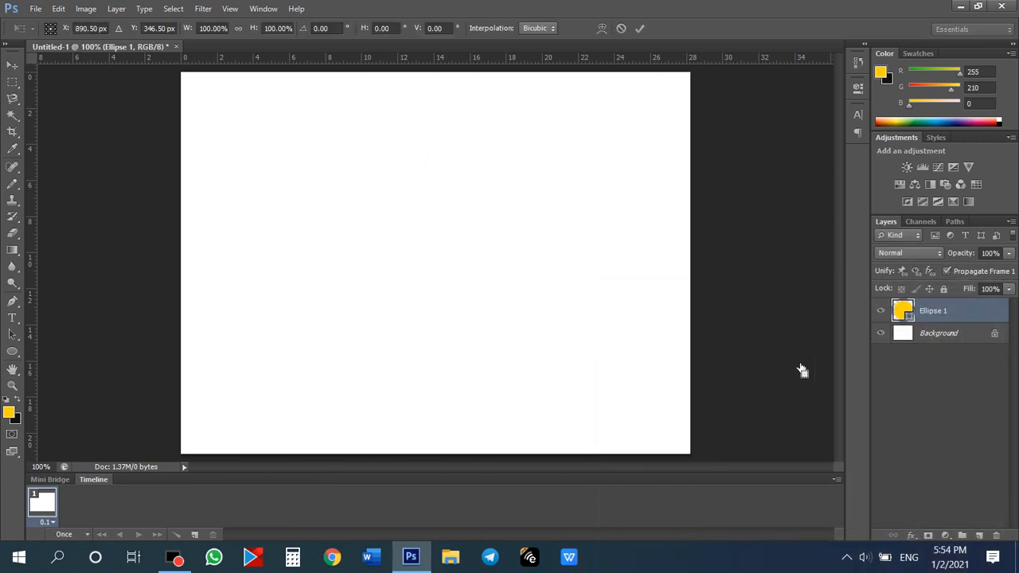
pyautogui.press('Return')
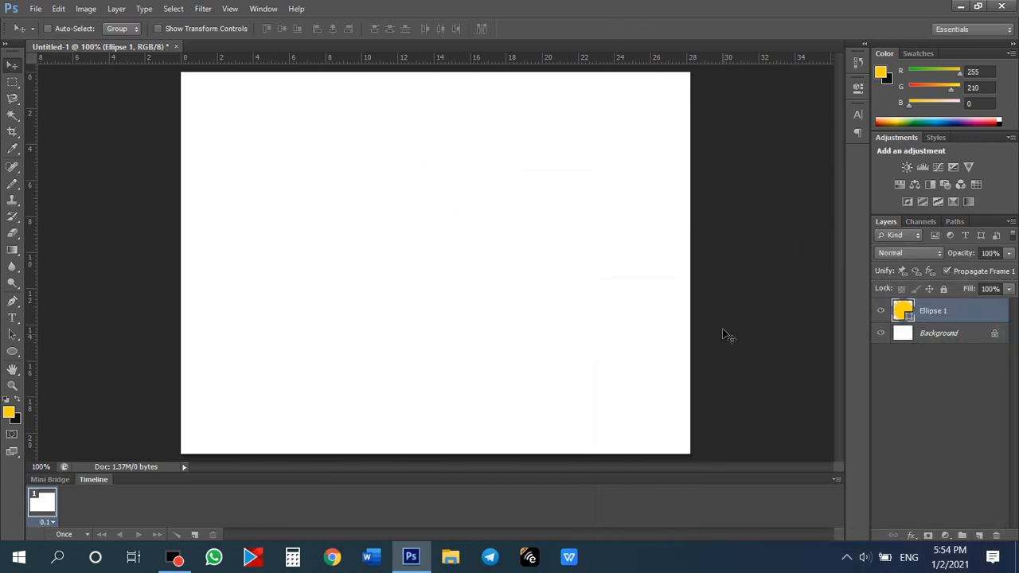
# Place the circle against the canvas's right edge in frame 1, and move it to the left edge in a new second frame
pyautogui.moveTo(725, 318); pyautogui.dragTo(610, 321)
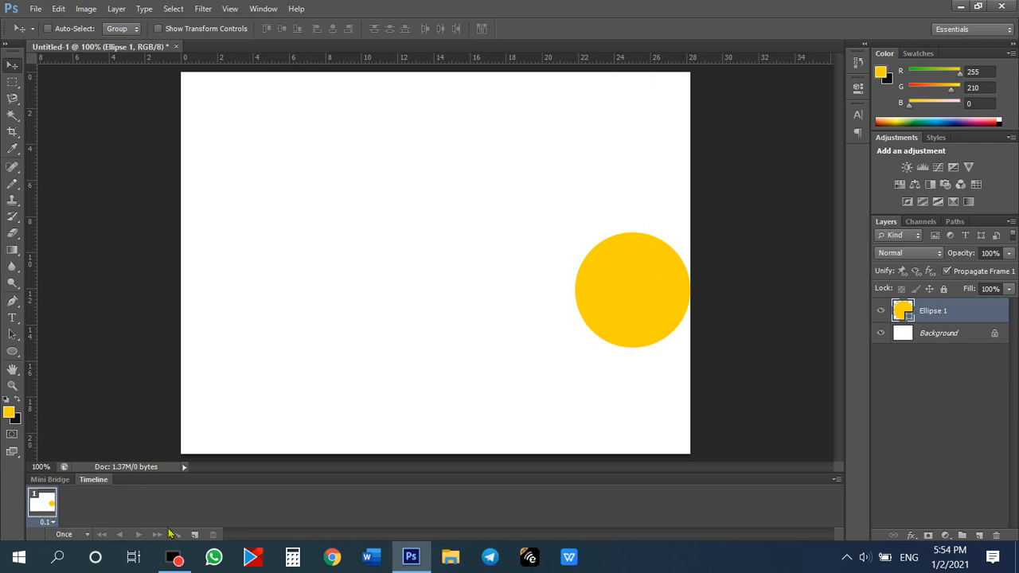
pyautogui.click(196, 534)
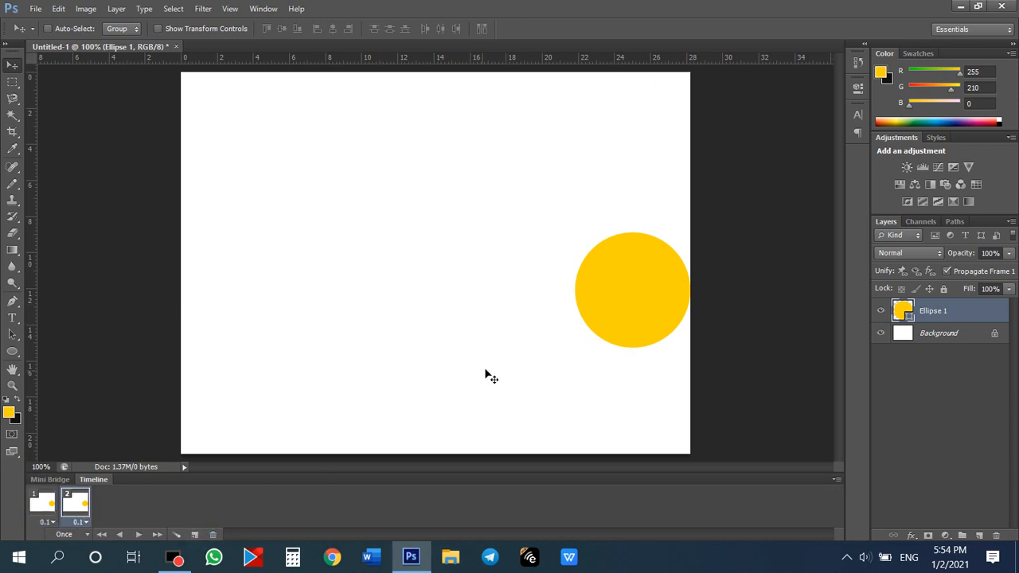
pyautogui.rightClick(630, 312)
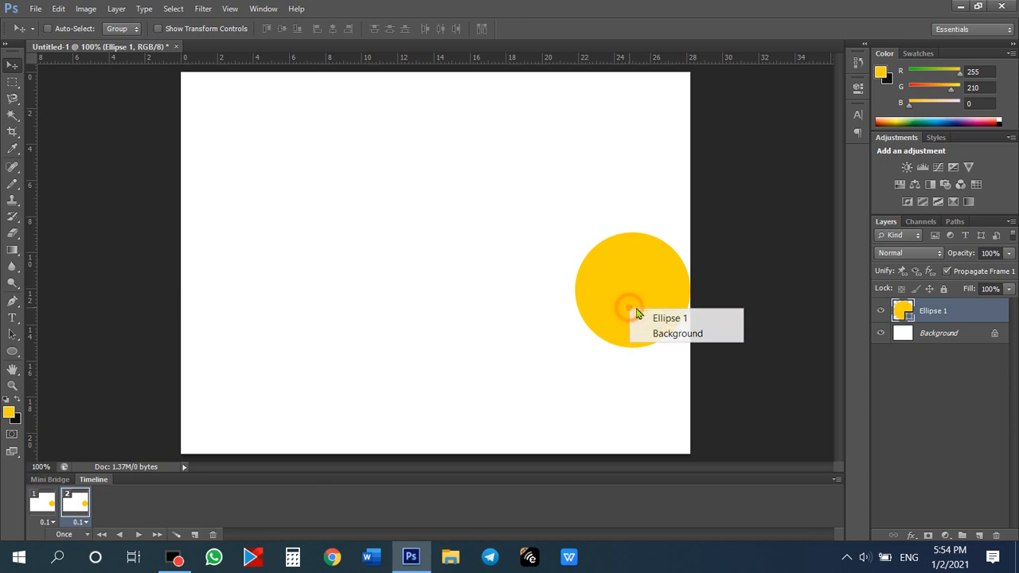
pyautogui.click(655, 315)
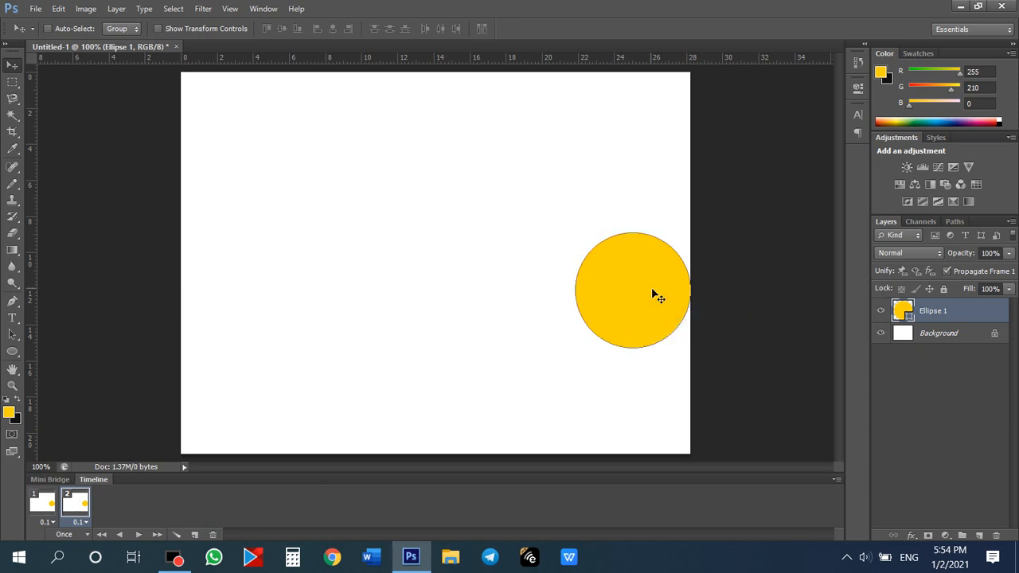
pyautogui.moveTo(652, 295); pyautogui.dragTo(257, 297)
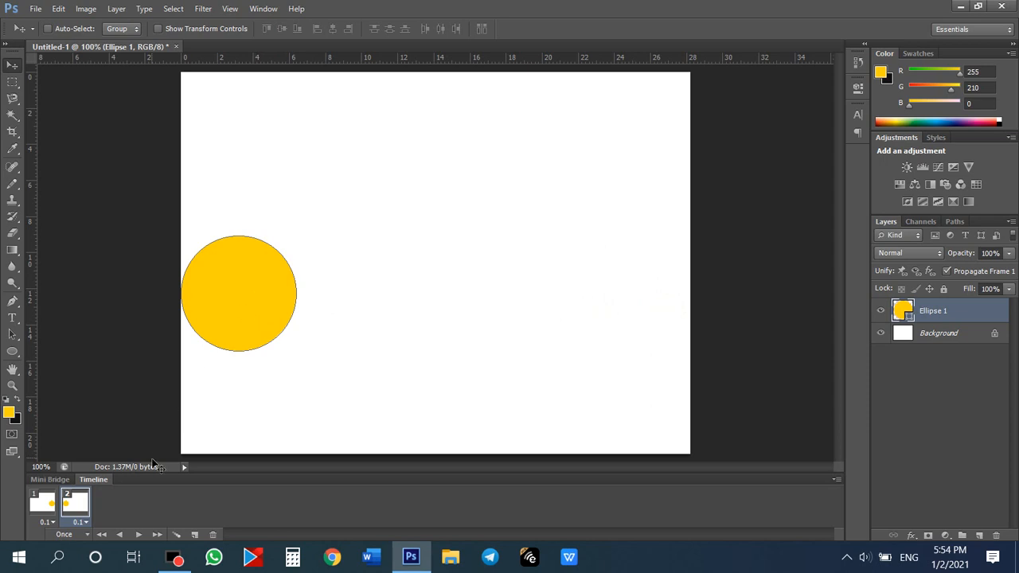
# Tween between frames 1 and 2, adding 5 frames for all layers with position, opacity and effects
pyautogui.click(48, 504)
pyautogui.keyDown('shift'); pyautogui.click(80, 506); pyautogui.keyUp('shift')
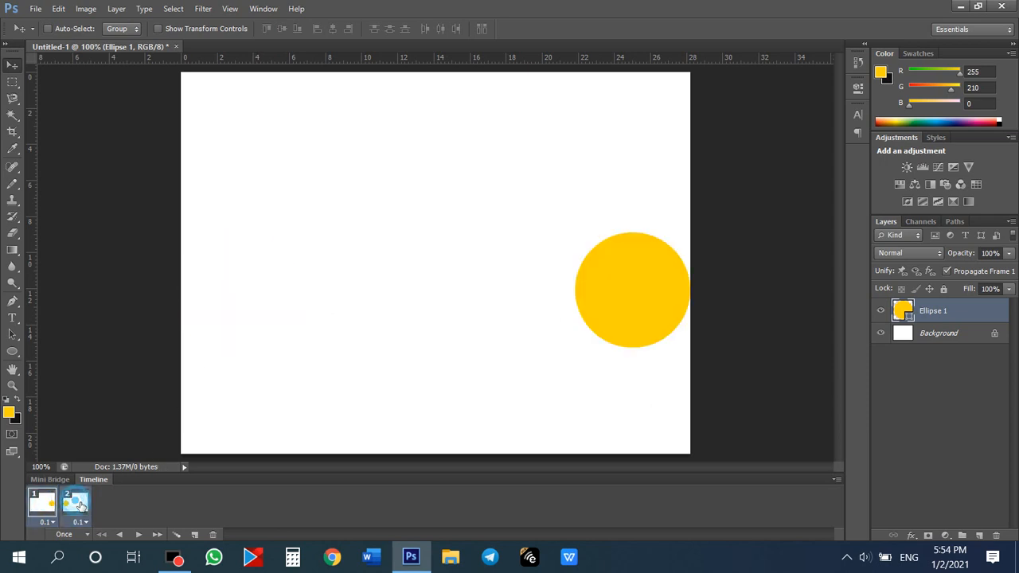
pyautogui.click(178, 536)
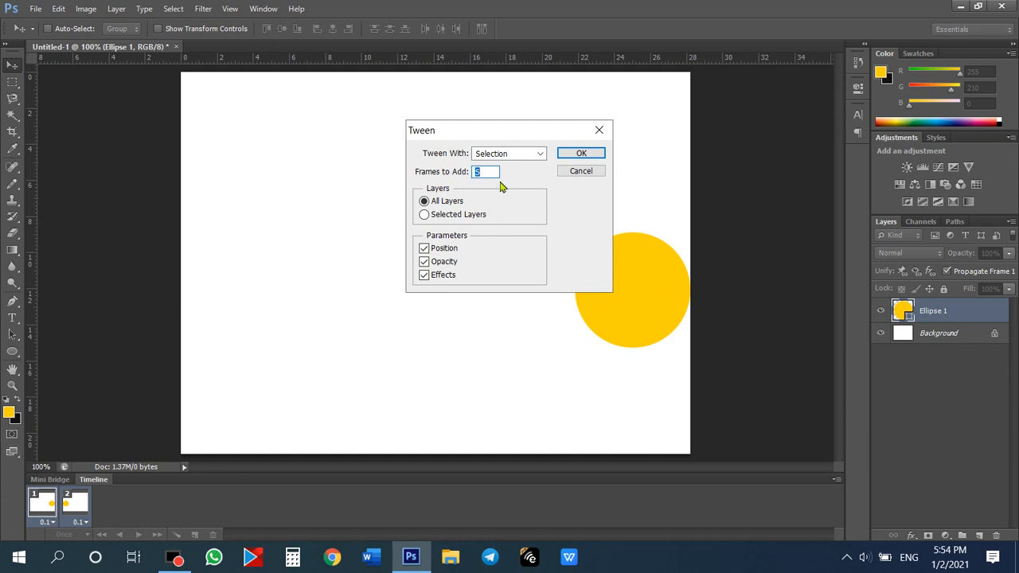
pyautogui.click(586, 153)
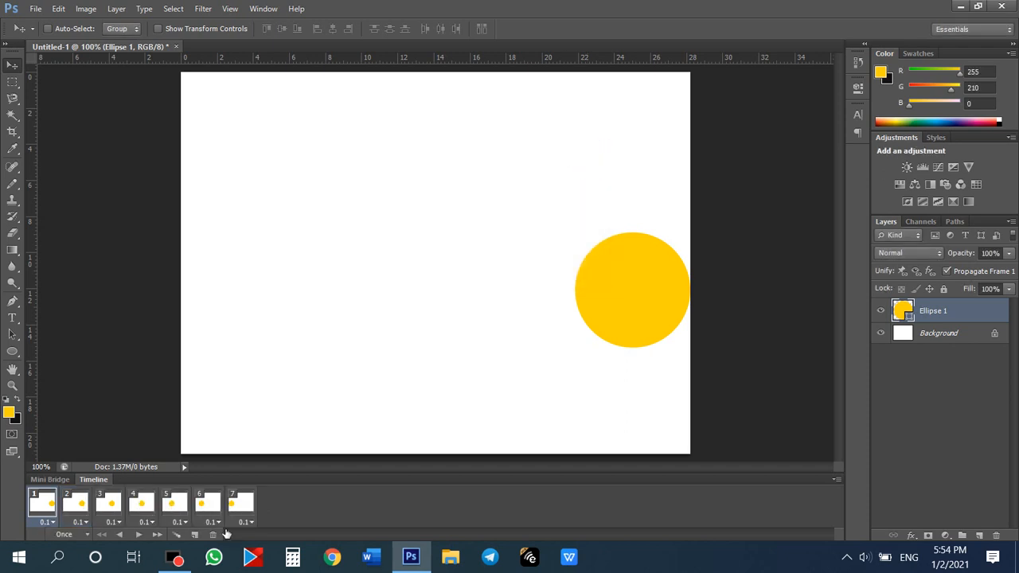
# Preview the tweened animation and examine the circle's position in individual frames
pyautogui.click(138, 536)
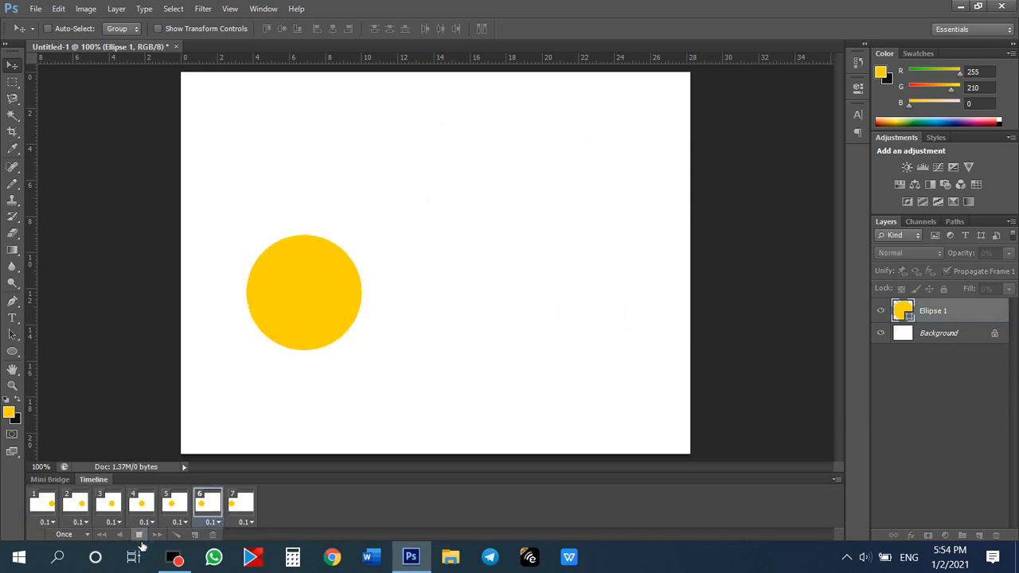
pyautogui.click(139, 541)
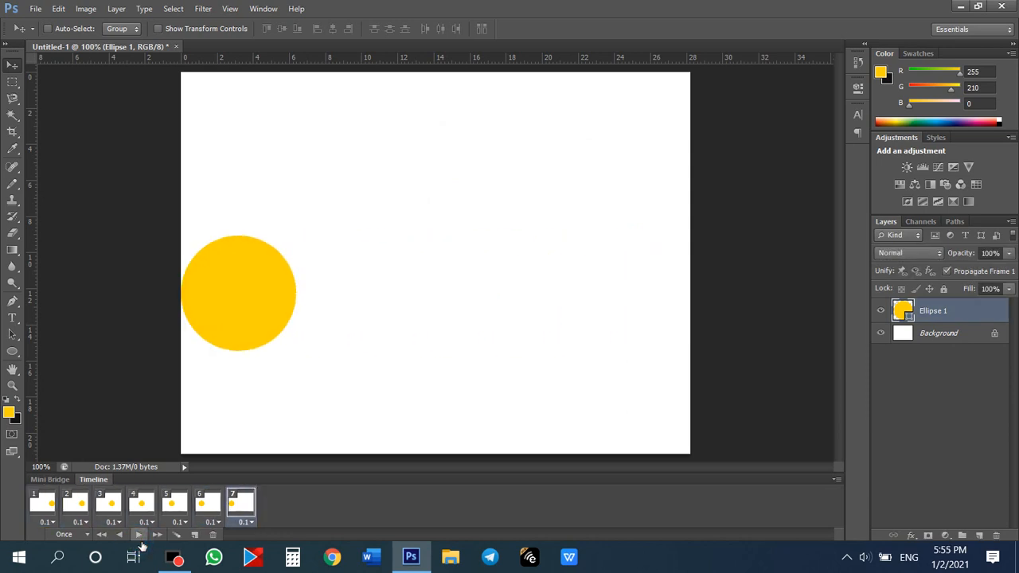
pyautogui.click(139, 542)
pyautogui.click(139, 540)
pyautogui.click(35, 499)
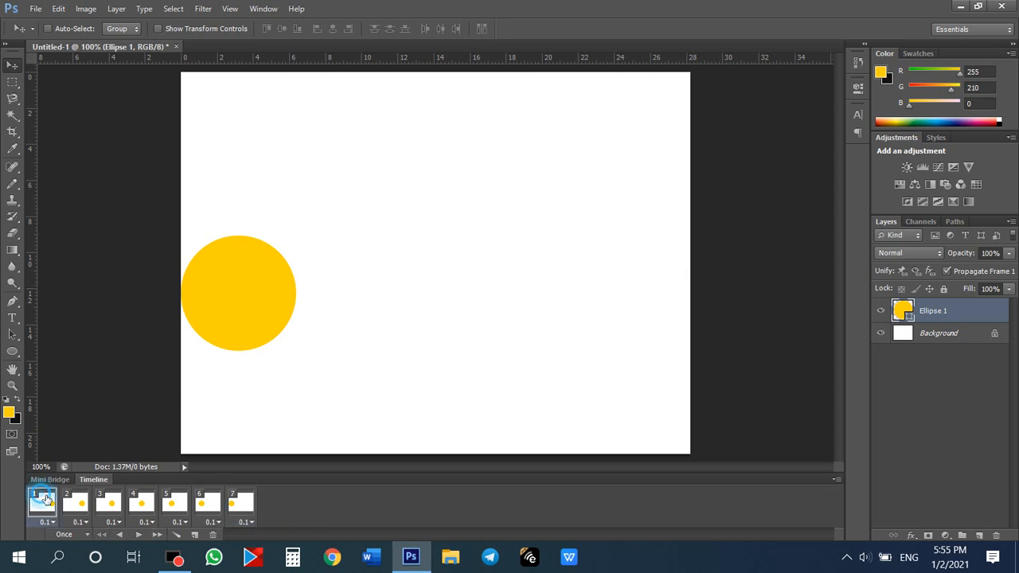
pyautogui.click(108, 501)
pyautogui.click(141, 501)
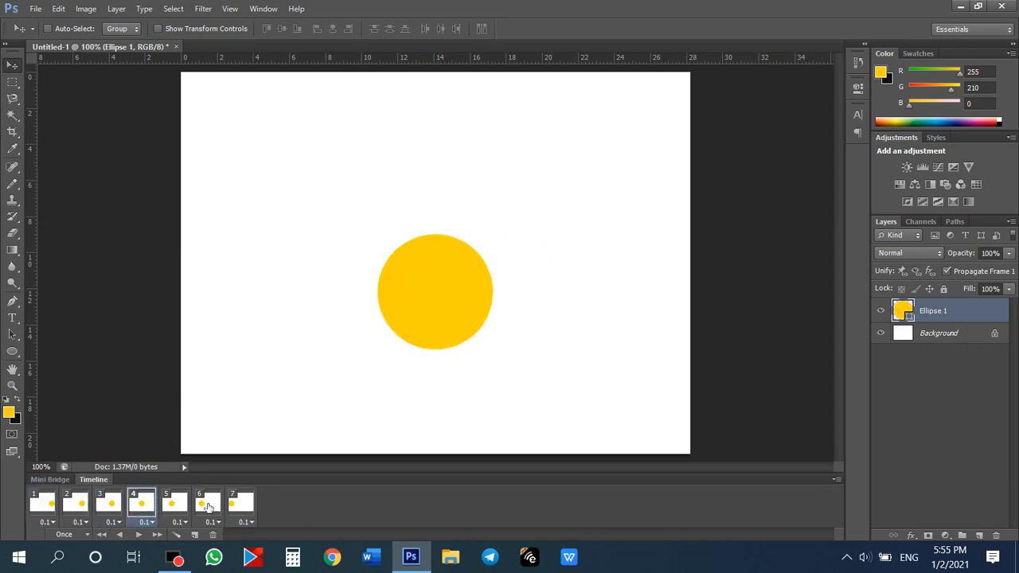
pyautogui.click(207, 501)
# Add an eighth frame after frame 7 and move its circle back to the canvas's right edge
pyautogui.click(242, 502)
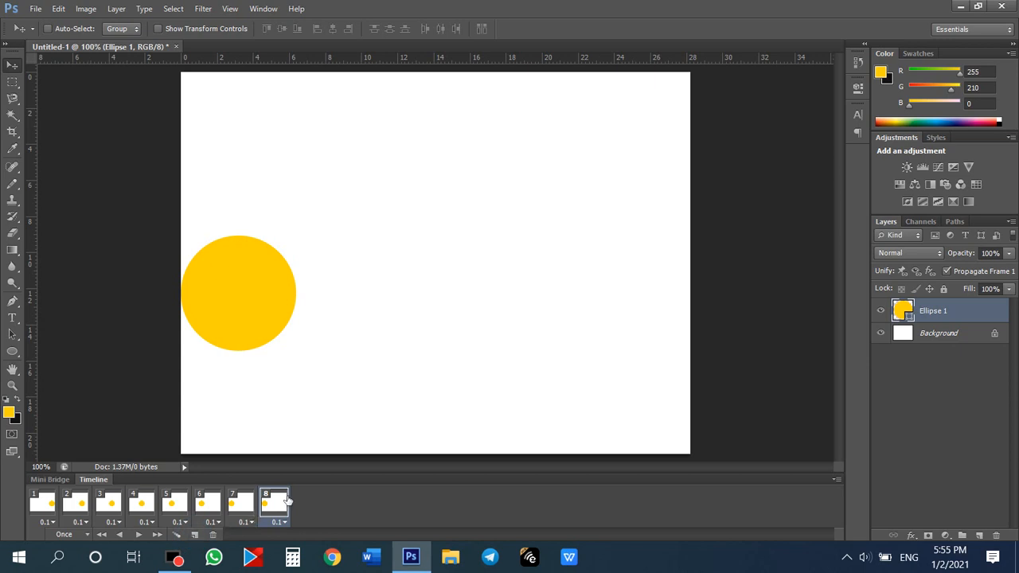
pyautogui.moveTo(278, 301); pyautogui.dragTo(671, 303)
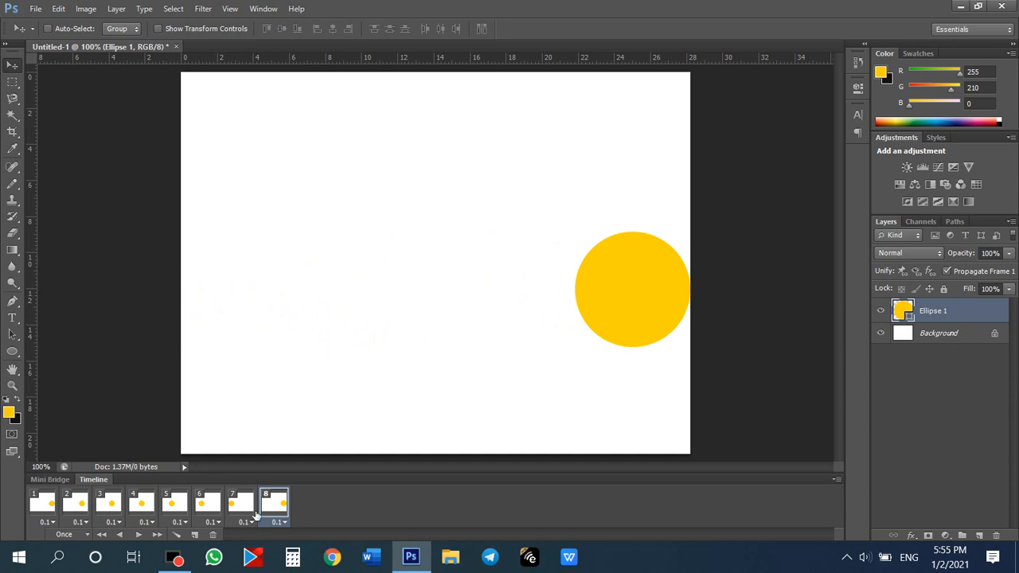
# Tween between frames 7 and 8, adding 5 frames for all layers with position, opacity and effects
pyautogui.click(249, 509)
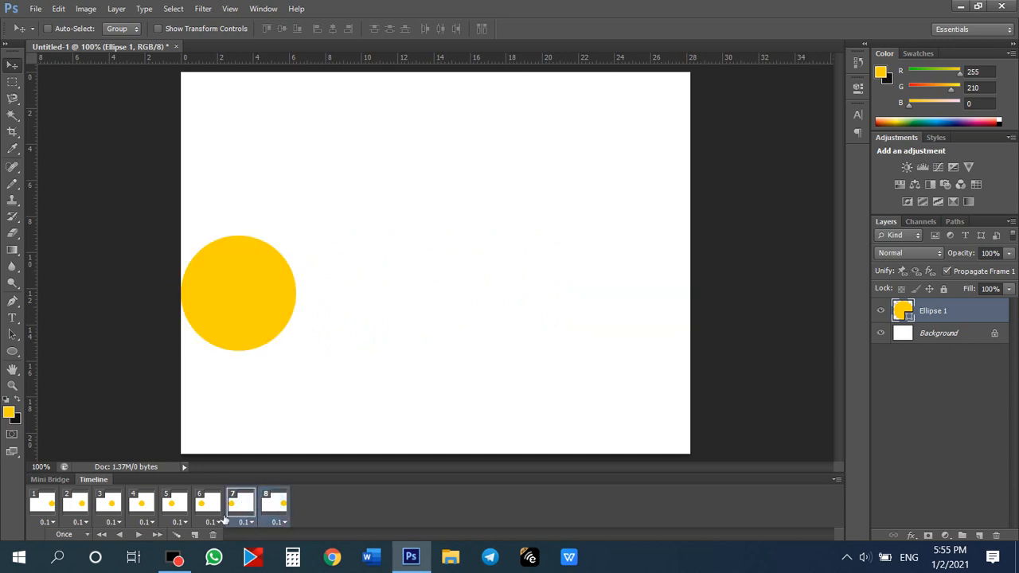
pyautogui.click(196, 538)
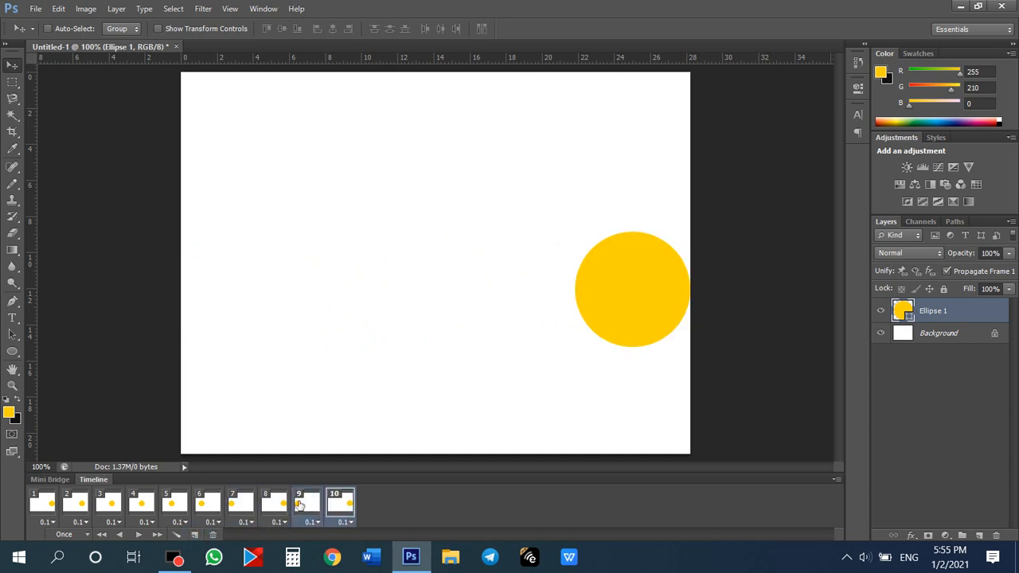
pyautogui.hotkey('ctrl', 'z')
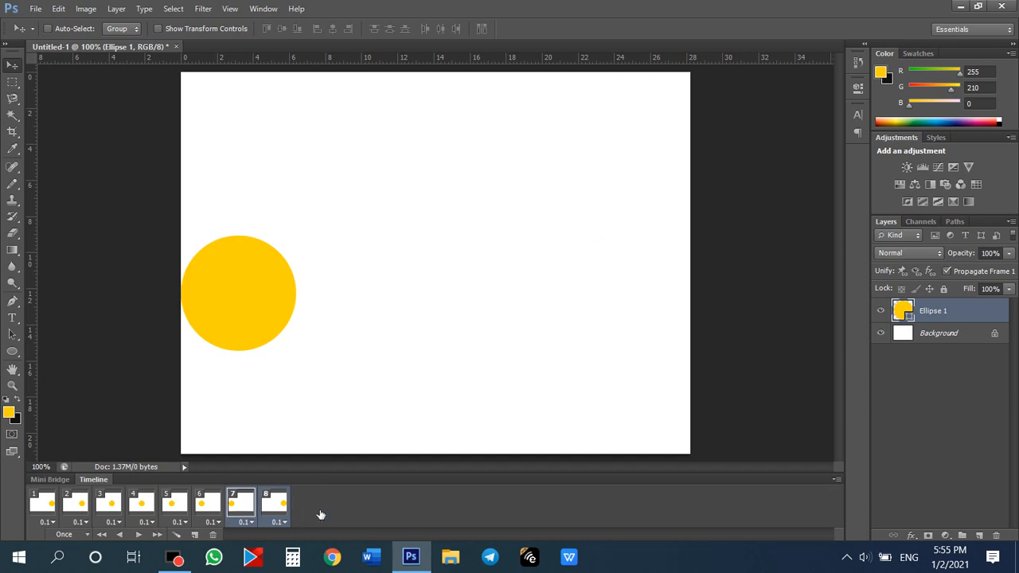
pyautogui.click(177, 535)
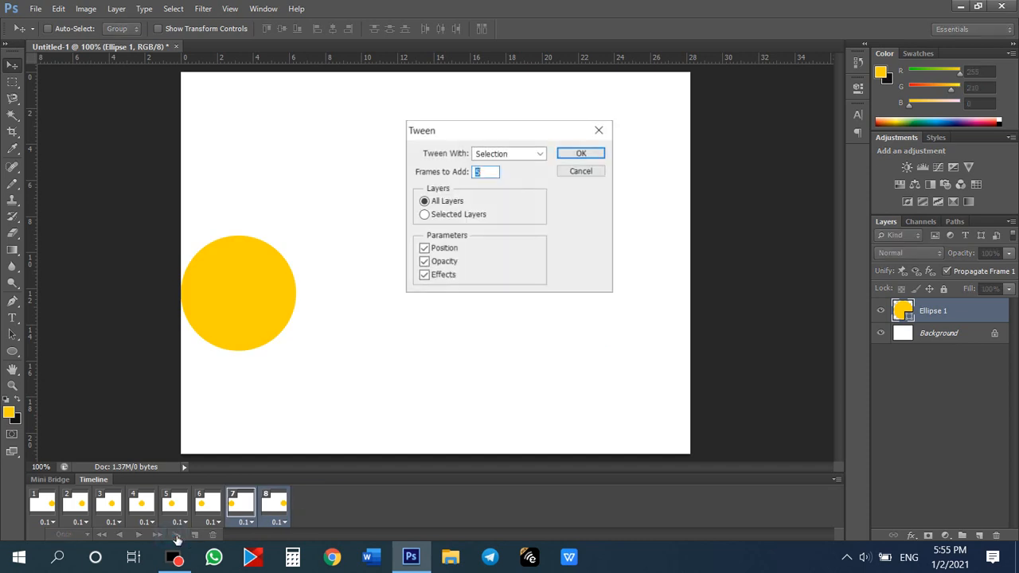
pyautogui.click(581, 156)
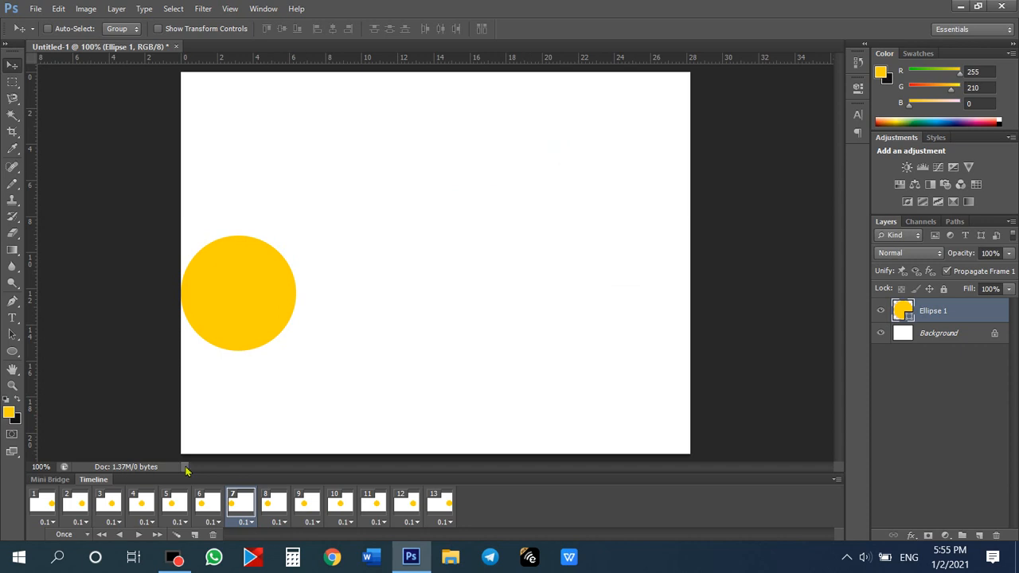
# Set the animation to loop forever and preview it
pyautogui.click(84, 535)
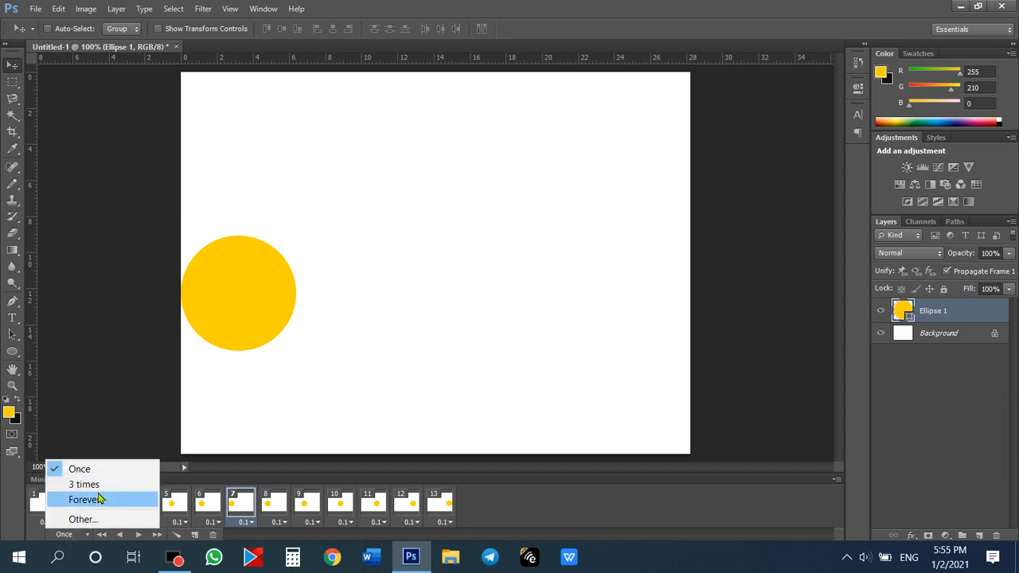
pyautogui.click(100, 498)
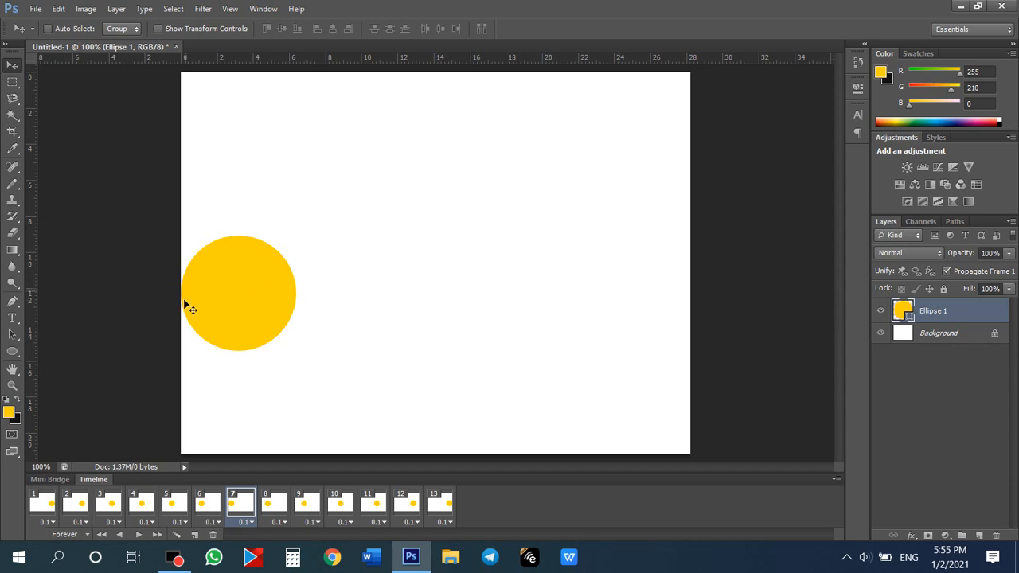
pyautogui.click(140, 535)
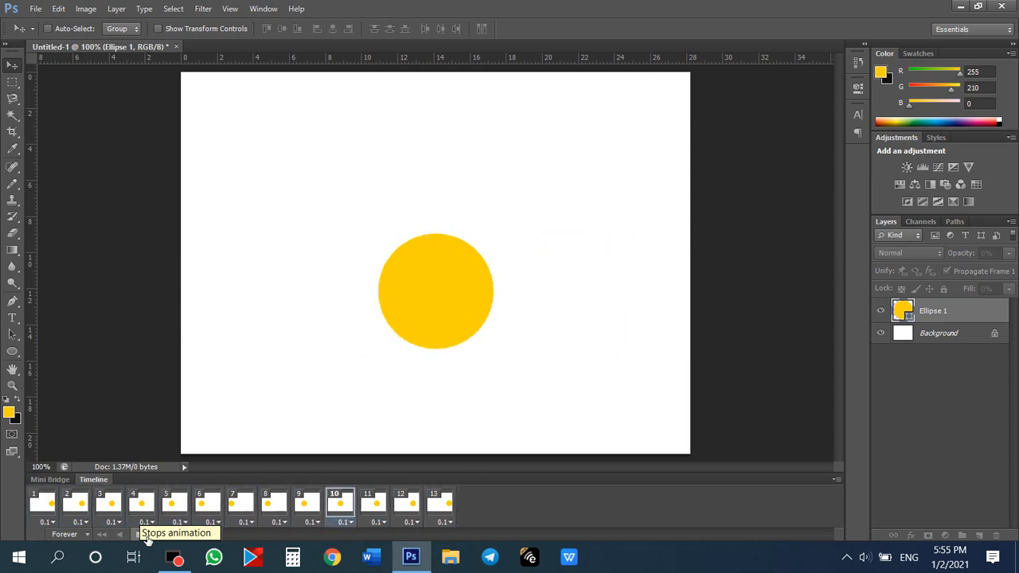
pyautogui.click(146, 538)
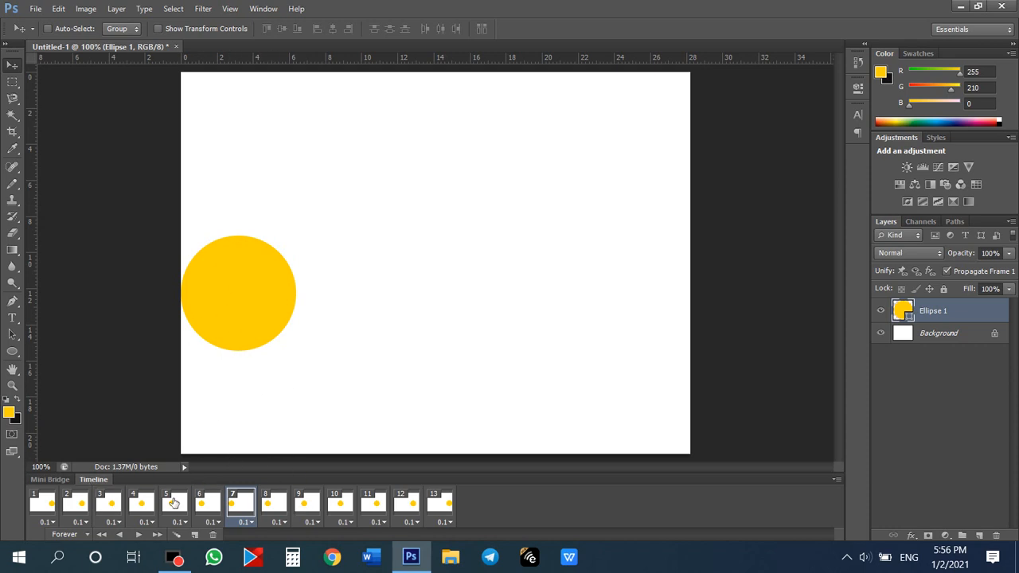
# Delete all 13 selected animation frames to reset the timeline to a single frame
pyautogui.click(44, 513)
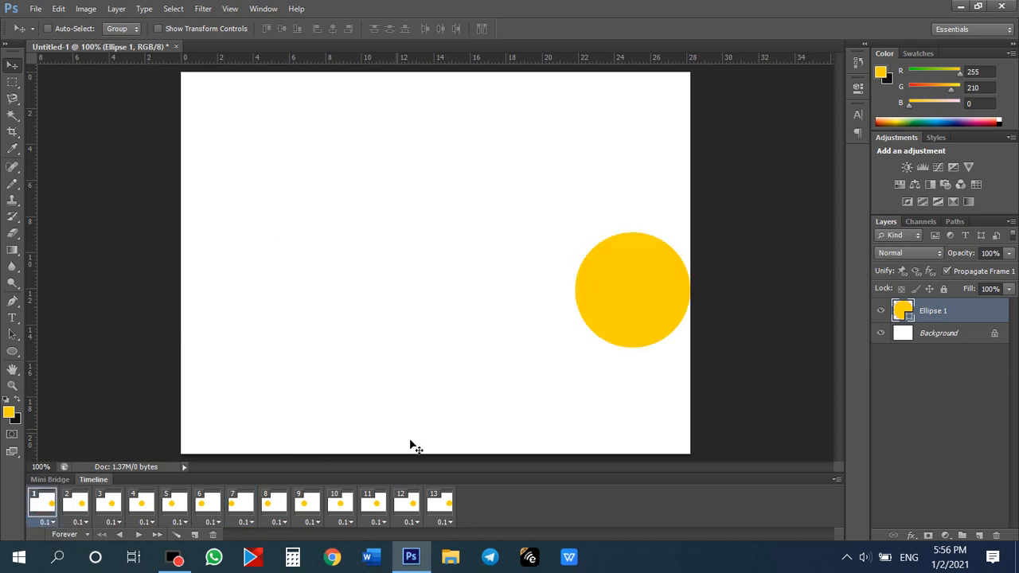
pyautogui.keyDown('shift'); pyautogui.click(444, 507); pyautogui.keyUp('shift')
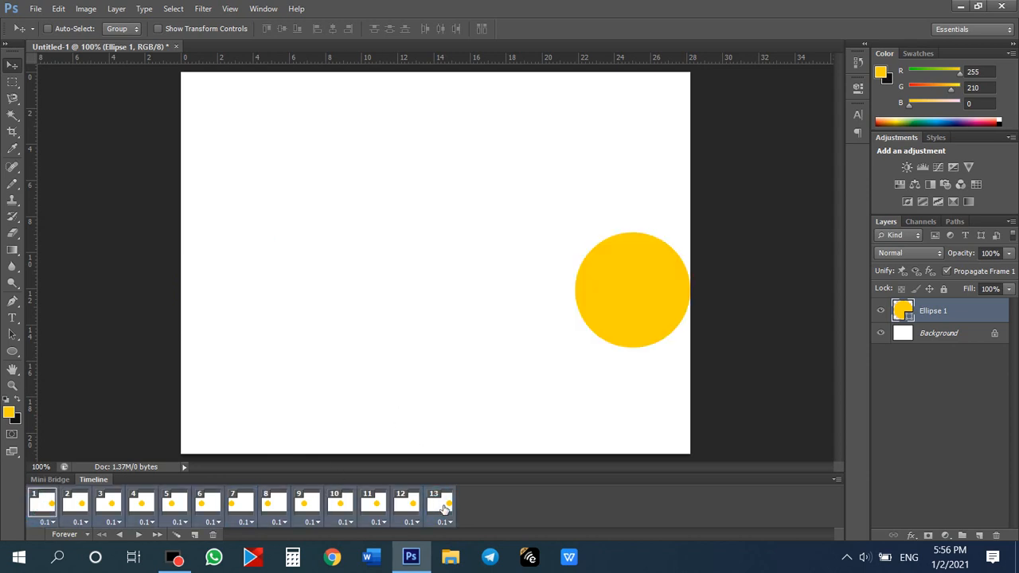
pyautogui.click(213, 534)
pyautogui.click(494, 209)
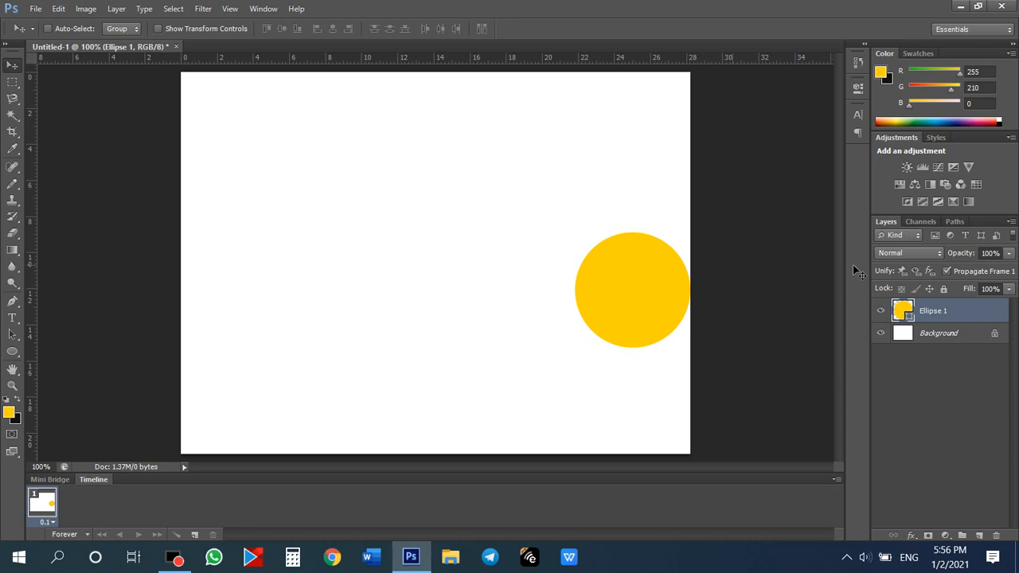
# Duplicate the Ellipse 1 layer and recolor the copy red (ff0000), keeping it over the yellow circle at the canvas's right edge
pyautogui.moveTo(960, 315); pyautogui.dragTo(979, 535)
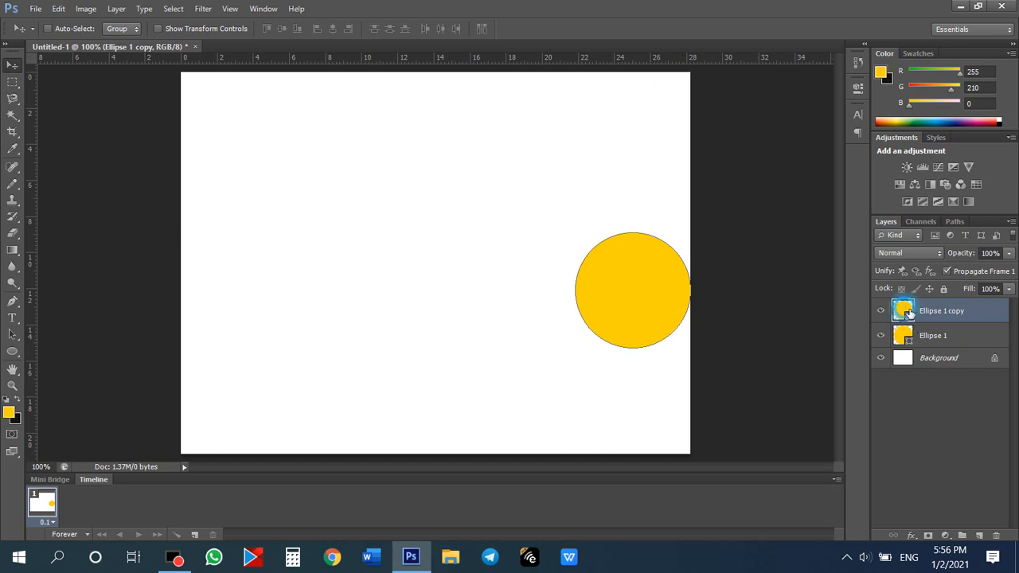
pyautogui.doubleClick(903, 310)
pyautogui.moveTo(784, 241); pyautogui.dragTo(785, 227)
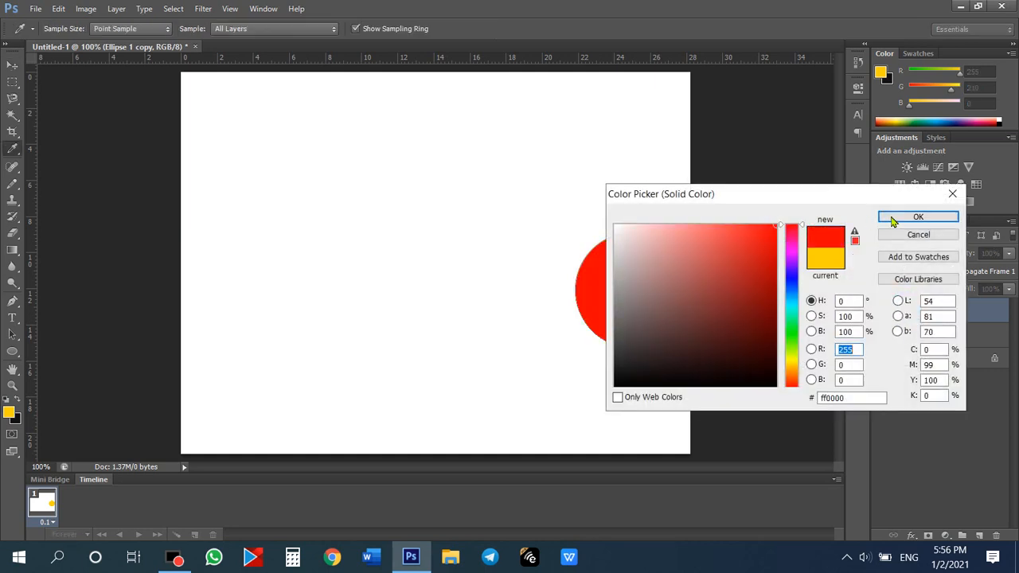
pyautogui.click(883, 217)
pyautogui.rightClick(643, 287)
pyautogui.click(649, 291)
pyautogui.moveTo(651, 290); pyautogui.dragTo(629, 296)
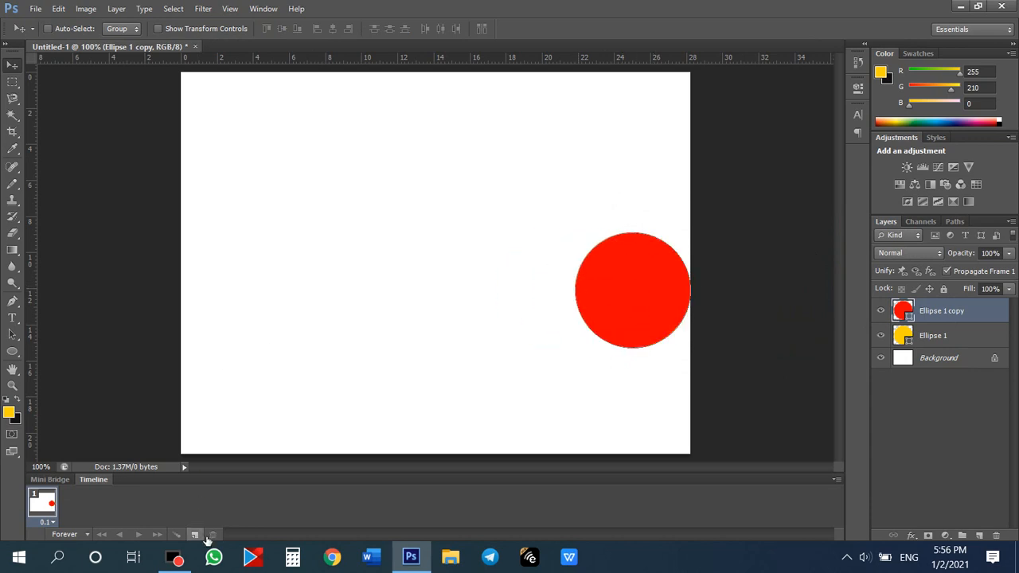
# Add a second frame and move the red circle slightly left so it partly uncovers the yellow circle
pyautogui.click(194, 534)
pyautogui.rightClick(660, 288)
pyautogui.click(696, 297)
pyautogui.moveTo(666, 282); pyautogui.dragTo(627, 285)
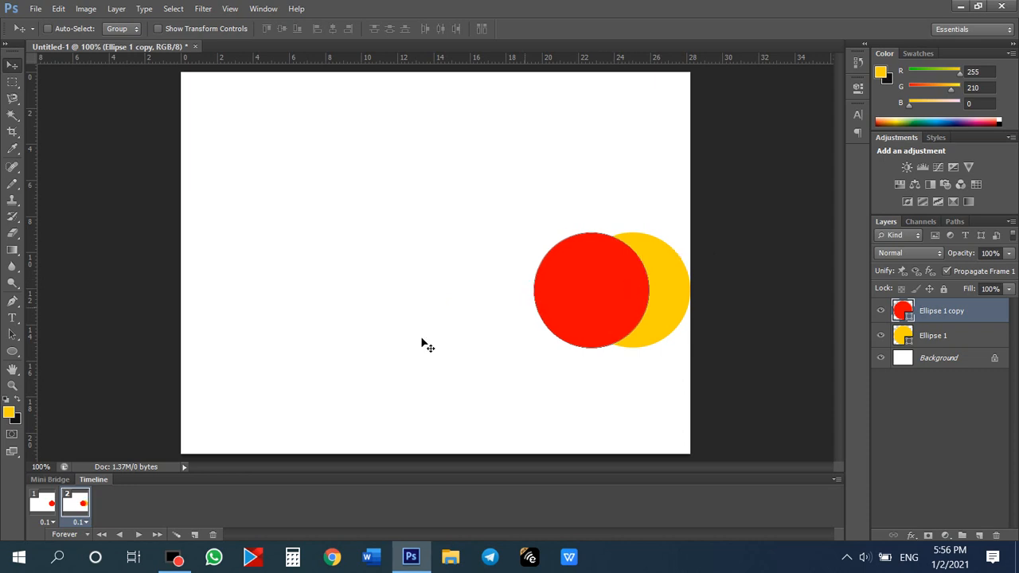
# Add frames 3 to 6, moving the red circle progressively left past the canvas center while the yellow circle stays at the right edge
pyautogui.click(195, 535)
pyautogui.moveTo(577, 298); pyautogui.dragTo(470, 317)
pyautogui.click(195, 535)
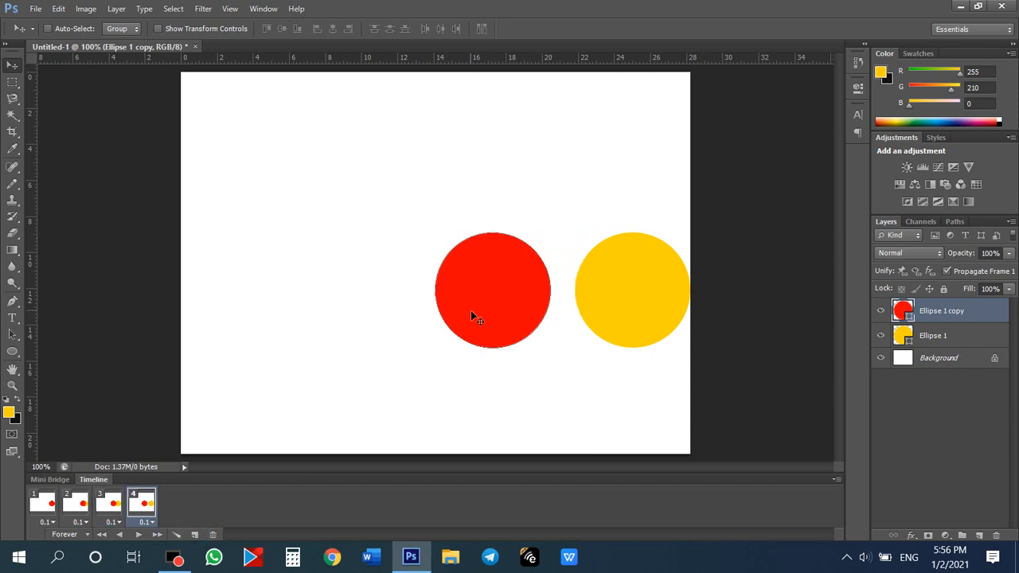
pyautogui.click(195, 534)
pyautogui.moveTo(485, 278); pyautogui.dragTo(351, 278)
pyautogui.click(197, 535)
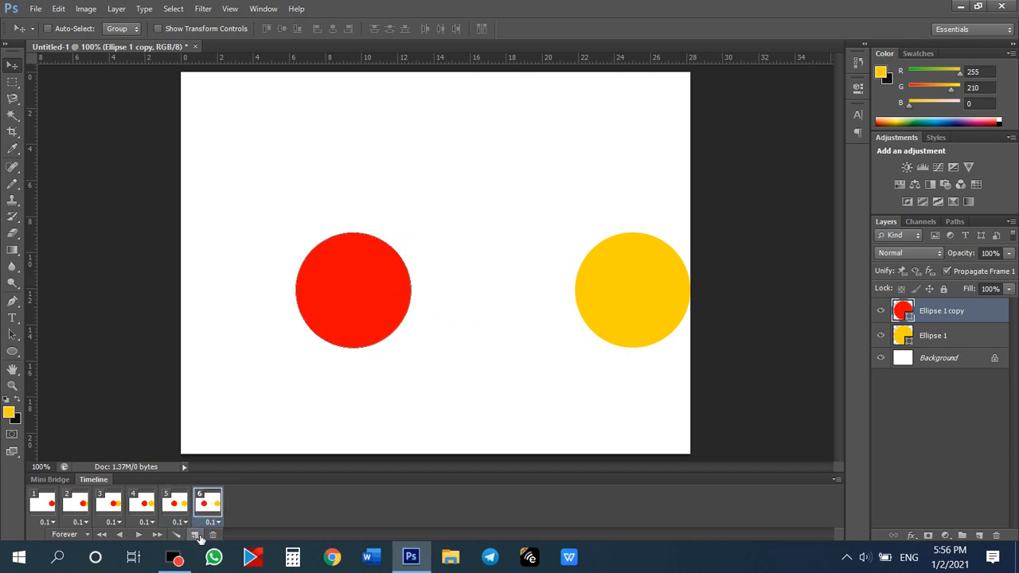
# Add frames 7 and 8, shifting the yellow circle left from the canvas edge and the red circle farther left
pyautogui.click(195, 535)
pyautogui.moveTo(618, 290); pyautogui.dragTo(582, 292)
pyautogui.click(195, 535)
pyautogui.moveTo(330, 315); pyautogui.dragTo(301, 297)
pyautogui.rightClick(302, 303)
pyautogui.click(337, 300)
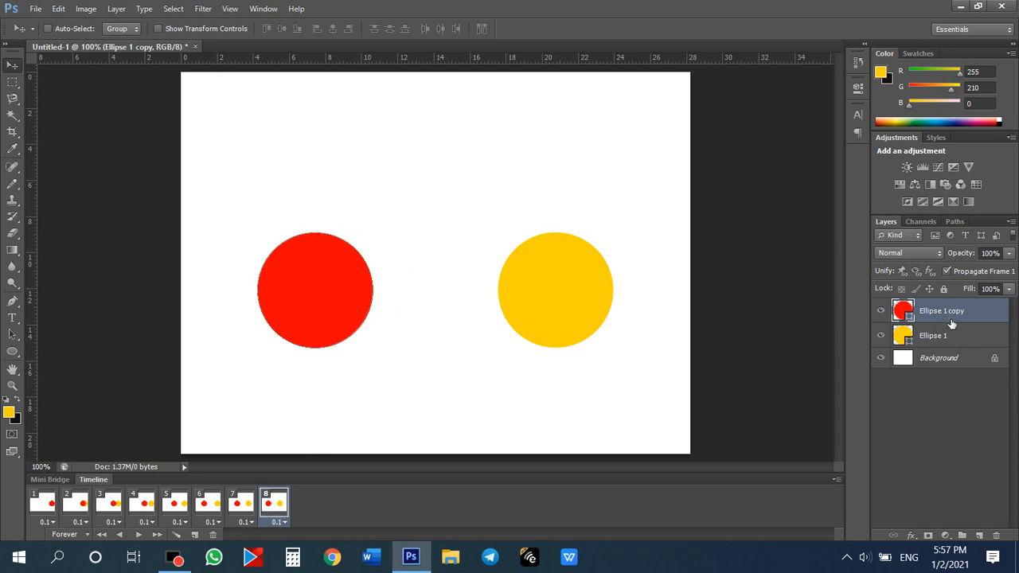
pyautogui.rightClick(579, 284)
pyautogui.click(617, 290)
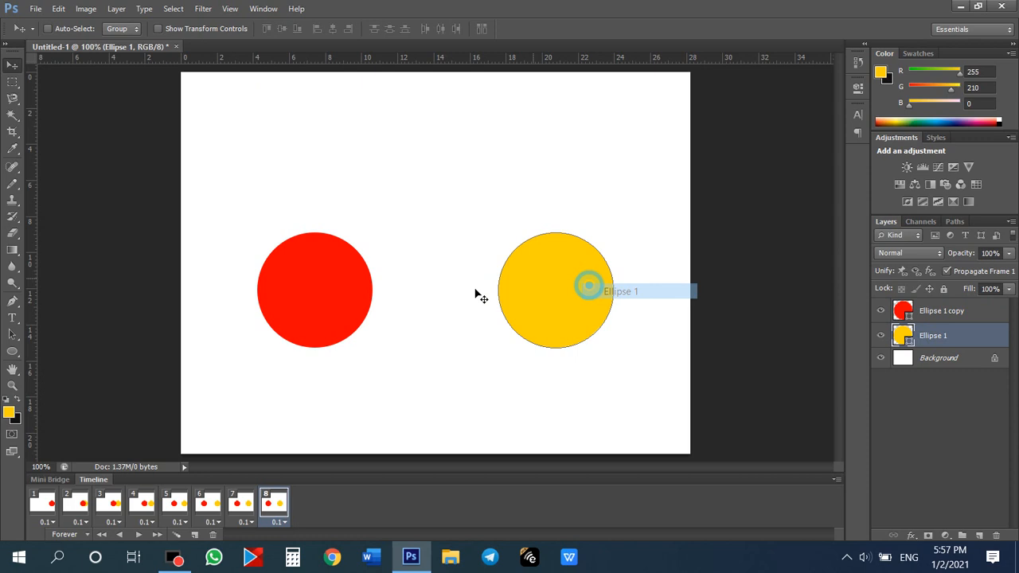
# Add frame 9 and move both the red and the yellow circle farther left
pyautogui.click(195, 535)
pyautogui.rightClick(329, 295)
pyautogui.click(352, 305)
pyautogui.moveTo(352, 305); pyautogui.dragTo(302, 304)
pyautogui.rightClick(561, 282)
pyautogui.click(580, 289)
pyautogui.moveTo(561, 289); pyautogui.dragTo(513, 295)
# Add frame 10, moving the red circle to the canvas's left edge and the yellow circle left until it is near the red one
pyautogui.click(196, 534)
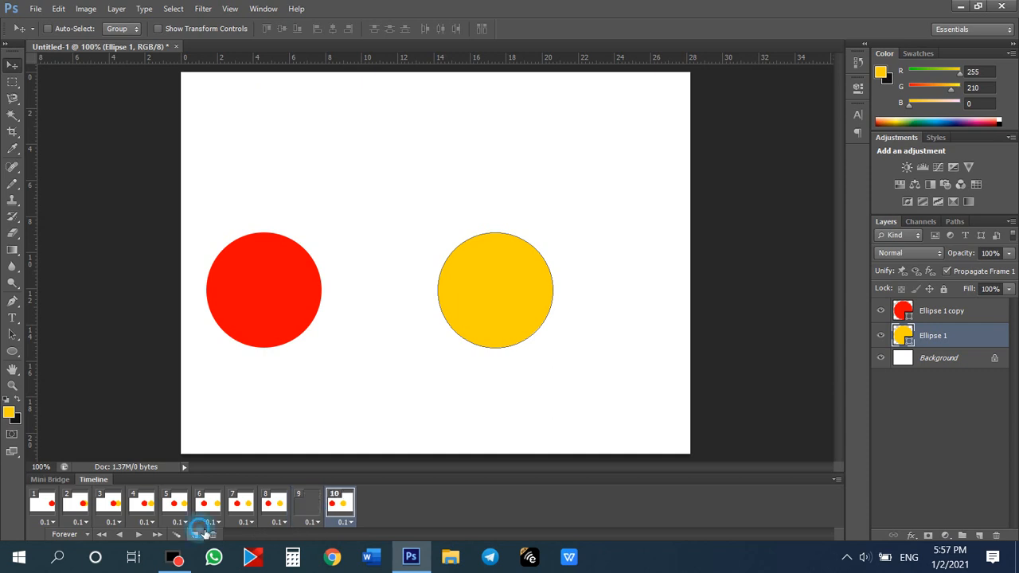
pyautogui.rightClick(310, 299)
pyautogui.click(342, 301)
pyautogui.moveTo(322, 302); pyautogui.dragTo(291, 303)
pyautogui.rightClick(518, 292)
pyautogui.click(532, 296)
pyautogui.moveTo(527, 296); pyautogui.dragTo(384, 296)
# Add frame 11 and move the red circle right until it touches the yellow circle
pyautogui.click(196, 534)
pyautogui.rightClick(430, 293)
pyautogui.click(444, 292)
pyautogui.rightClick(274, 308)
pyautogui.click(289, 316)
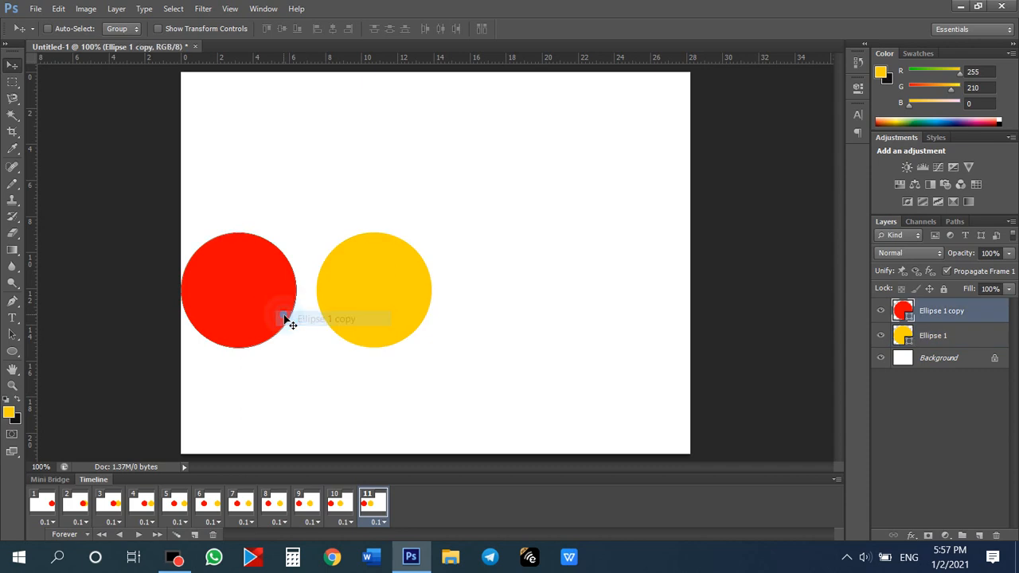
pyautogui.click(291, 320)
pyautogui.moveTo(290, 317); pyautogui.dragTo(309, 314)
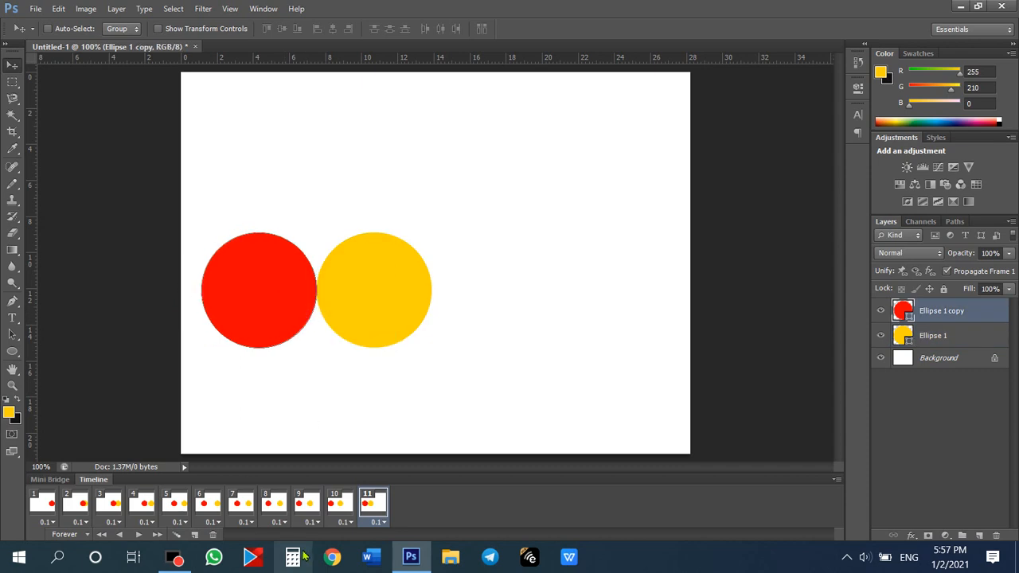
# Add frame 12, moving the red circle right and the yellow circle left so that they mostly overlap
pyautogui.click(195, 534)
pyautogui.rightClick(293, 292)
pyautogui.click(307, 302)
pyautogui.moveTo(298, 285); pyautogui.dragTo(359, 285)
pyautogui.rightClick(401, 282)
pyautogui.click(434, 289)
# Add frame 13, moving the red circle right past the yellow circle and the yellow circle farther left
pyautogui.click(194, 534)
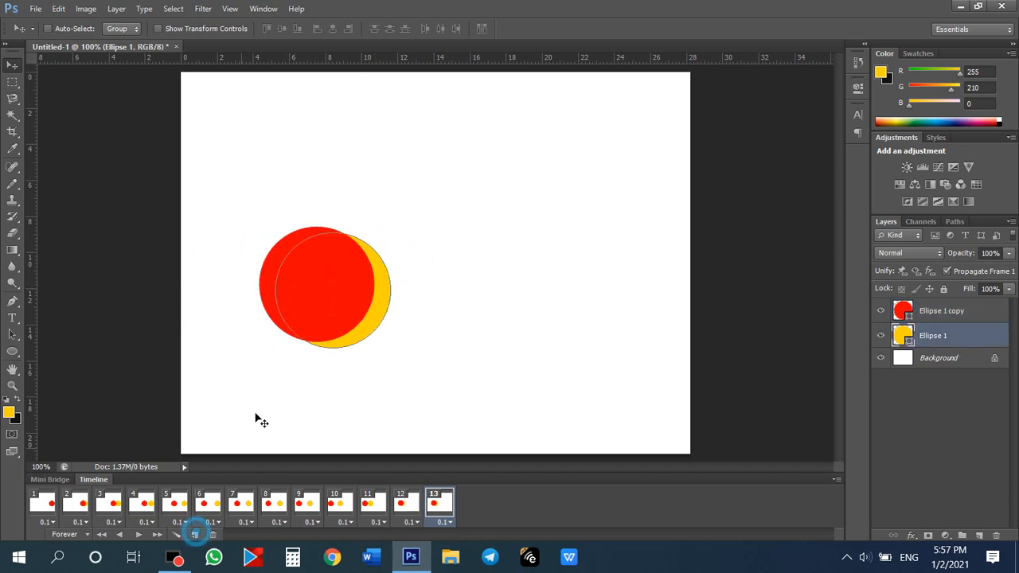
pyautogui.rightClick(350, 299)
pyautogui.click(351, 299)
pyautogui.moveTo(351, 300); pyautogui.dragTo(397, 303)
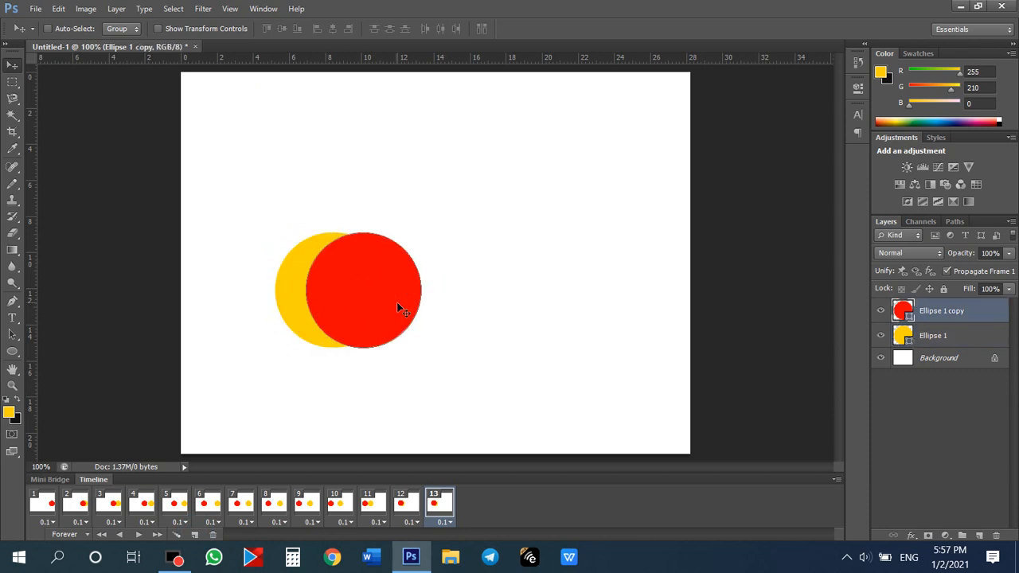
pyautogui.rightClick(279, 297)
pyautogui.click(296, 305)
pyautogui.moveTo(301, 299); pyautogui.dragTo(257, 303)
# Add frame 14, moving the yellow circle to the canvas's left edge and the red circle right, clear of it
pyautogui.click(194, 534)
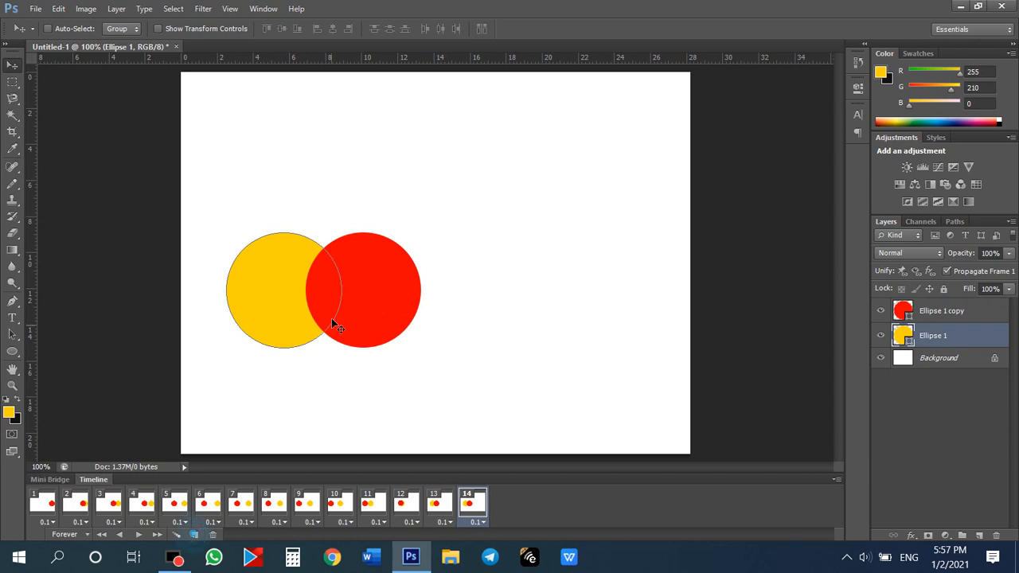
pyautogui.rightClick(277, 301)
pyautogui.click(280, 298)
pyautogui.moveTo(281, 302); pyautogui.dragTo(238, 304)
pyautogui.rightClick(329, 300)
pyautogui.click(354, 305)
pyautogui.moveTo(379, 301); pyautogui.dragTo(503, 303)
# Add frame 15 and move the yellow circle right, away from the canvas's left edge
pyautogui.click(195, 534)
pyautogui.rightClick(419, 295)
pyautogui.click(442, 303)
pyautogui.rightClick(273, 300)
pyautogui.click(277, 301)
pyautogui.moveTo(278, 301); pyautogui.dragTo(333, 302)
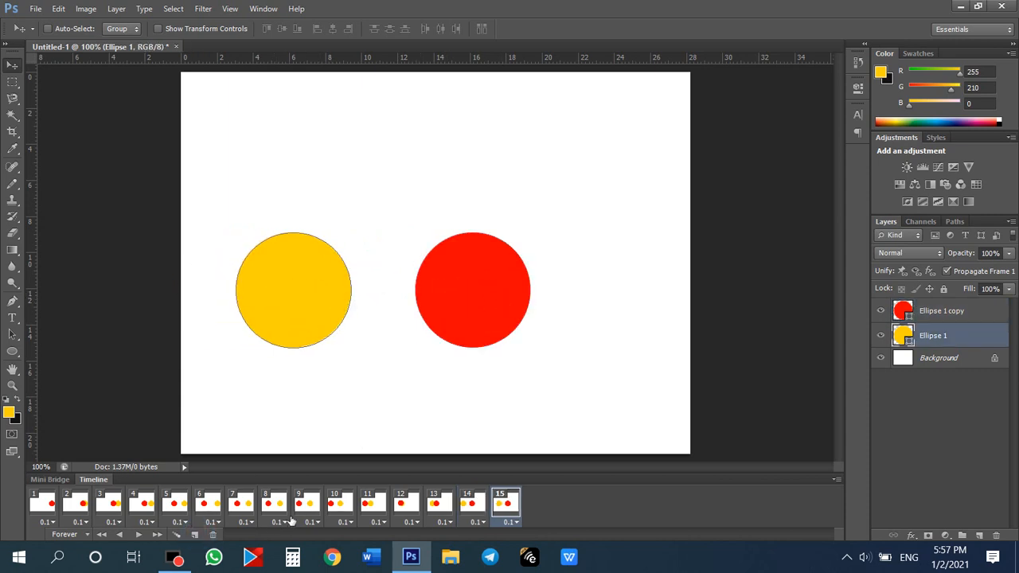
# Add frame 16, moving the red circle right and bringing the yellow circle close behind it
pyautogui.click(195, 534)
pyautogui.rightClick(496, 286)
pyautogui.click(514, 293)
pyautogui.moveTo(514, 292); pyautogui.dragTo(565, 298)
pyautogui.rightClick(315, 303)
pyautogui.click(342, 328)
pyautogui.rightClick(316, 303)
pyautogui.click(356, 314)
pyautogui.moveTo(329, 291); pyautogui.dragTo(407, 294)
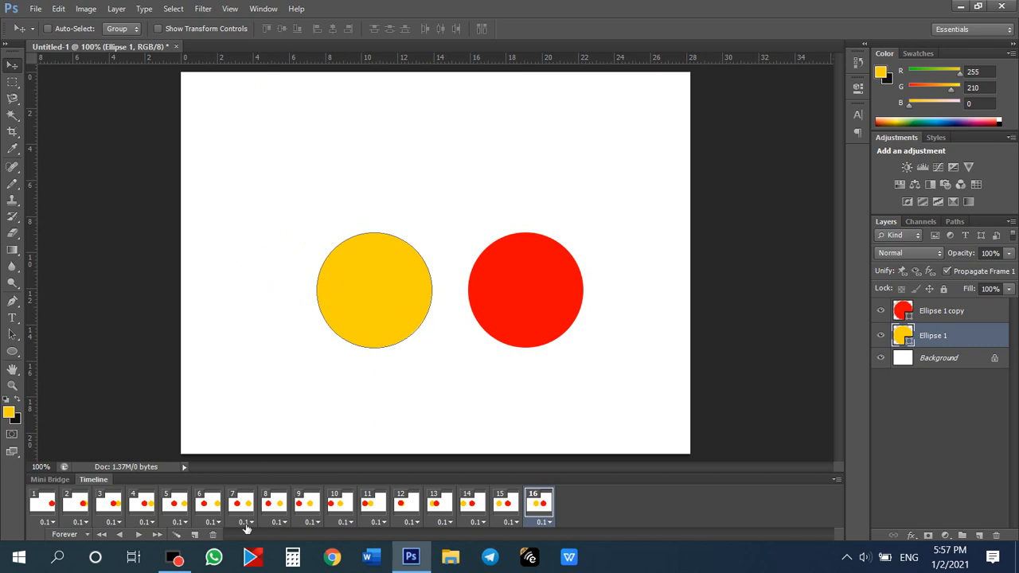
# Add frame 17, moving the red circle near the canvas's right edge and the yellow circle to about the canvas center
pyautogui.click(195, 535)
pyautogui.rightClick(547, 286)
pyautogui.click(566, 294)
pyautogui.moveTo(565, 293); pyautogui.dragTo(643, 296)
pyautogui.rightClick(378, 313)
pyautogui.click(398, 325)
pyautogui.moveTo(393, 314); pyautogui.dragTo(459, 306)
# Add frame 18, placing the red circle against the canvas's right edge and moving the yellow circle farther right toward it
pyautogui.click(195, 535)
pyautogui.rightClick(624, 296)
pyautogui.click(627, 301)
pyautogui.moveTo(625, 296); pyautogui.dragTo(673, 299)
pyautogui.rightClick(460, 275)
pyautogui.click(477, 285)
pyautogui.moveTo(478, 283); pyautogui.dragTo(626, 286)
# Add frames 19 and 20, sliding the yellow circle fully behind the red one at the canvas's right edge, and preview the animation
pyautogui.click(195, 534)
pyautogui.rightClick(533, 286)
pyautogui.click(549, 293)
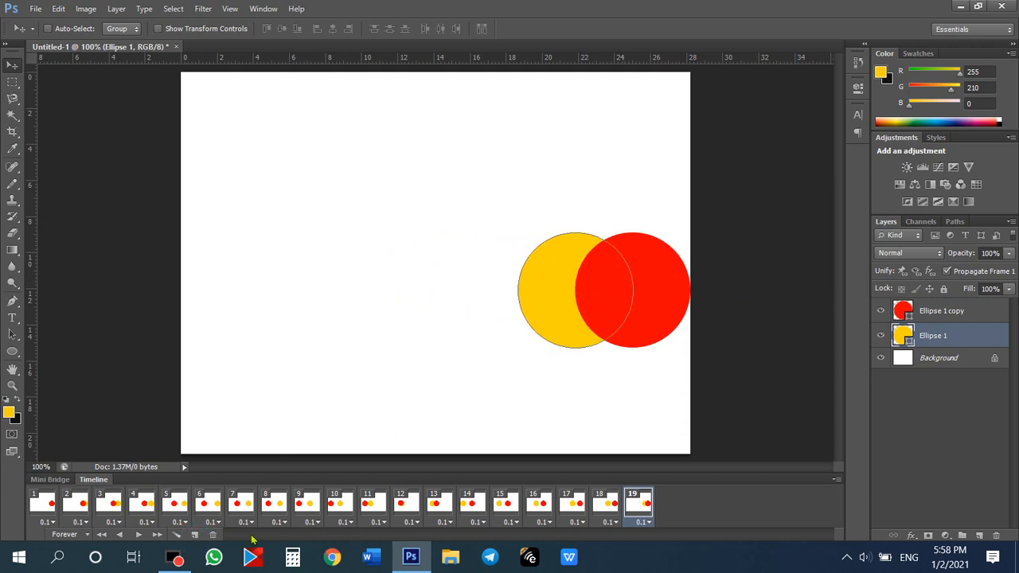
pyautogui.click(195, 535)
pyautogui.rightClick(562, 289)
pyautogui.click(569, 297)
pyautogui.moveTo(558, 287); pyautogui.dragTo(614, 291)
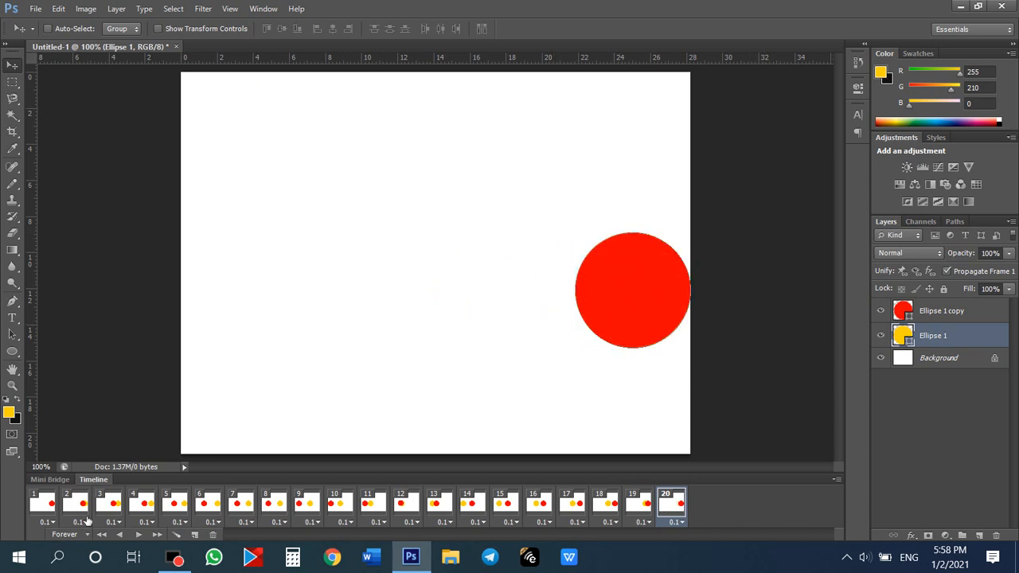
pyautogui.click(146, 535)
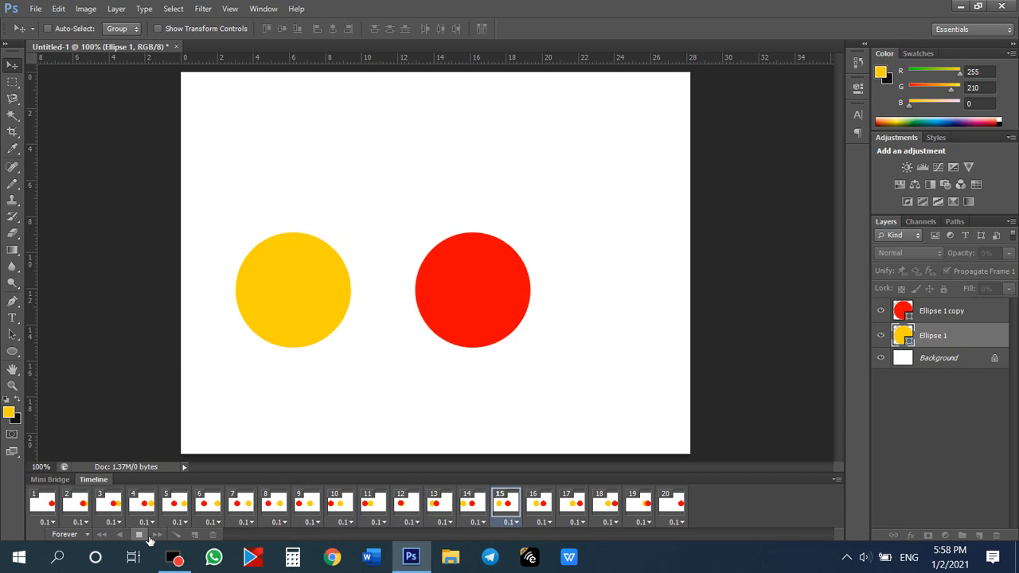
pyautogui.click(139, 534)
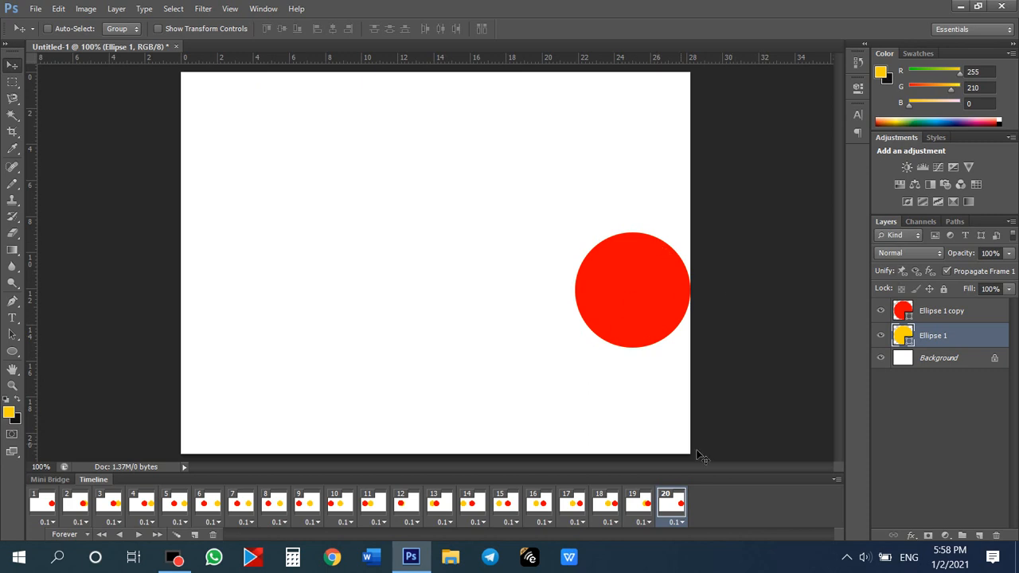
# Hide the Background layer in frame 20 and preview the animation
pyautogui.click(880, 358)
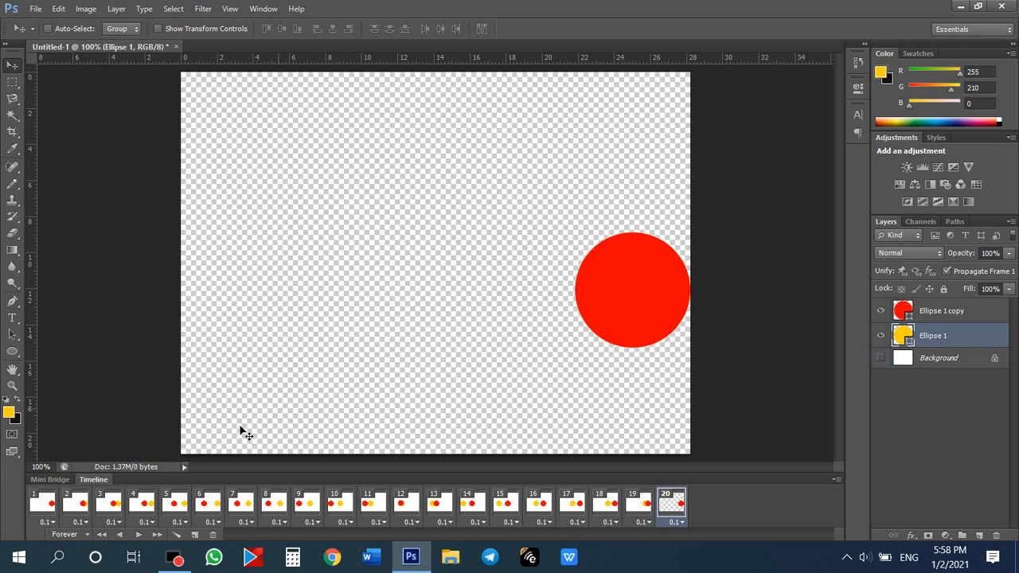
pyautogui.click(147, 538)
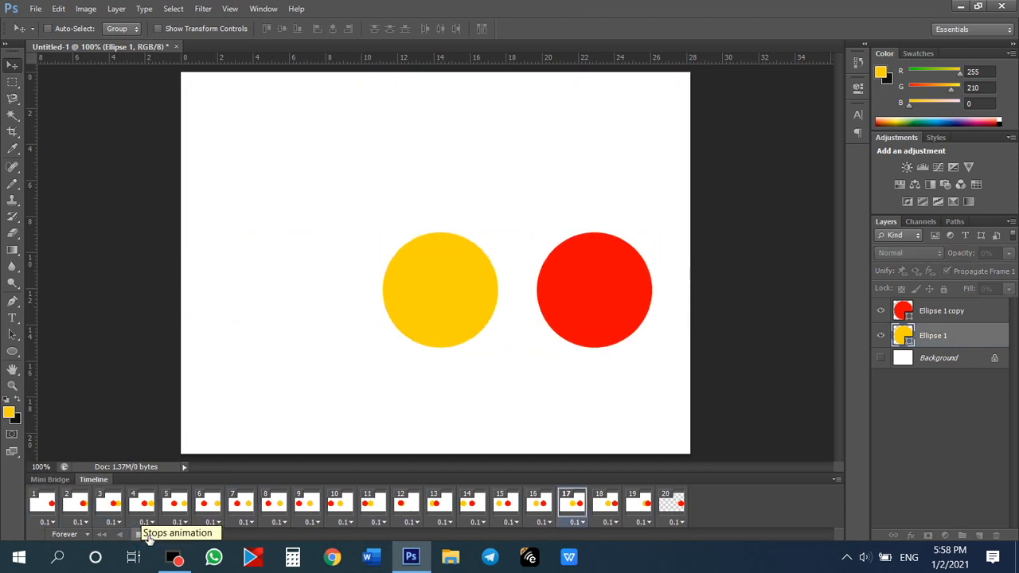
pyautogui.click(148, 536)
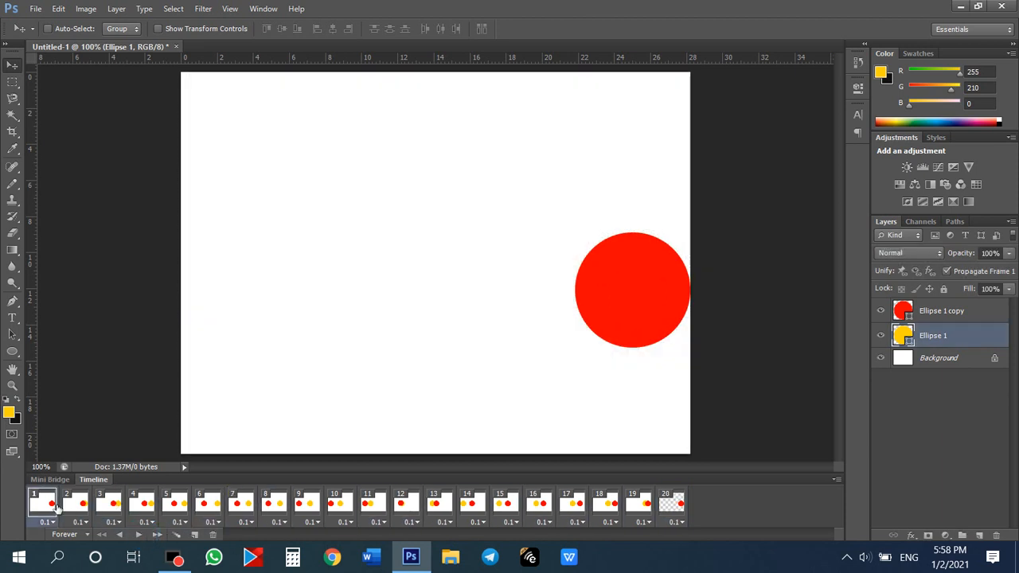
# Select all 20 frames and hide the Background layer in all of them
pyautogui.click(680, 505)
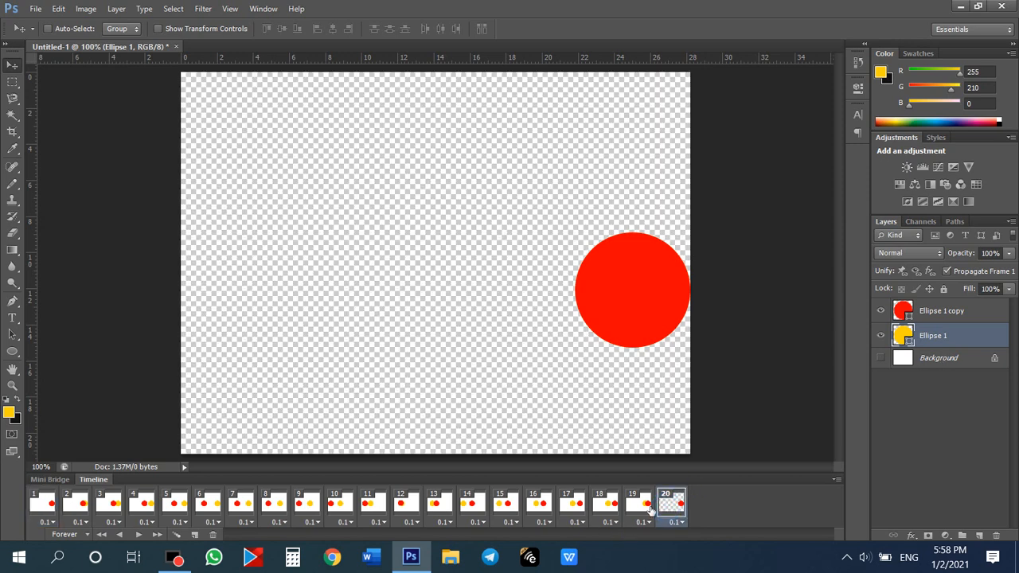
pyautogui.click(954, 360)
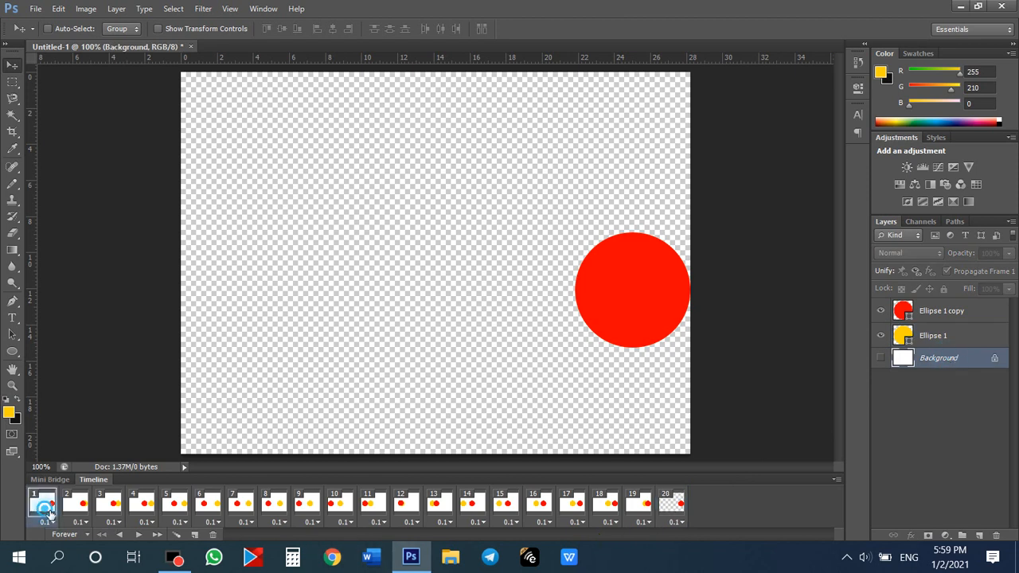
pyautogui.click(41, 503)
pyautogui.keyDown('shift'); pyautogui.click(675, 501); pyautogui.keyUp('shift')
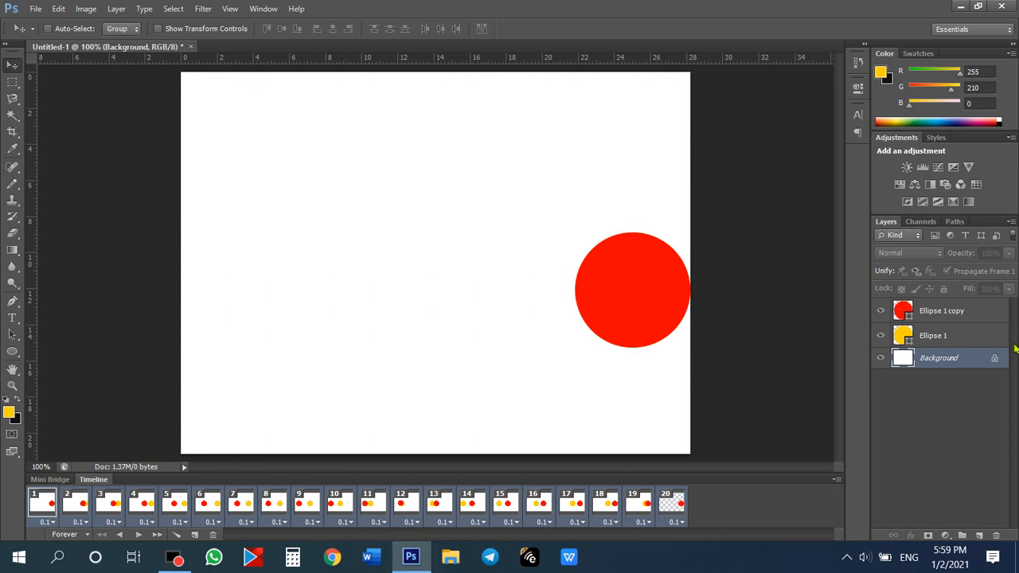
pyautogui.click(881, 358)
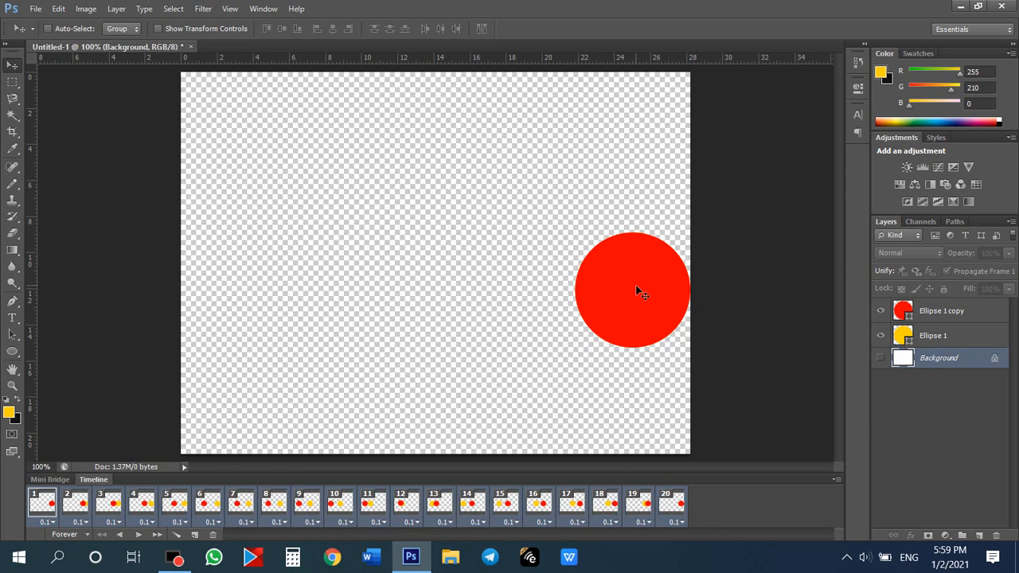
# Try moving the red circle alone in frame 20, placing it above the yellow circle near the canvas's upper edge
pyautogui.click(959, 316)
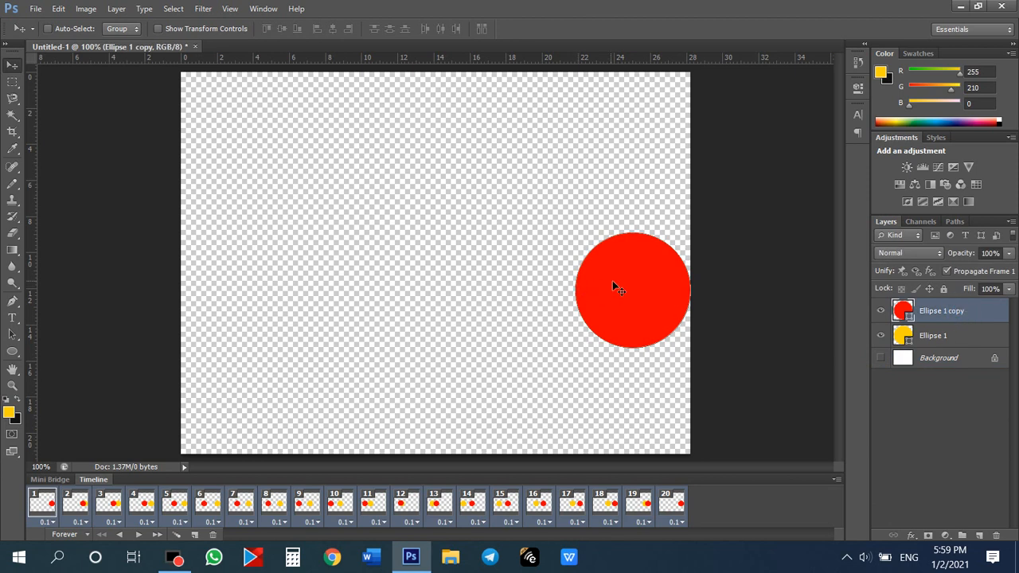
pyautogui.click(671, 506)
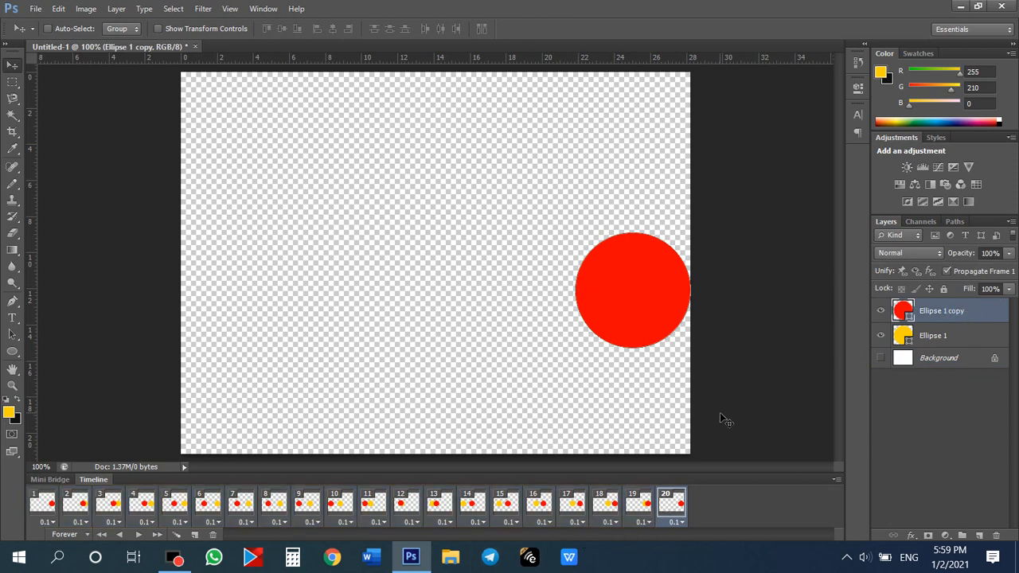
pyautogui.rightClick(645, 299)
pyautogui.click(651, 302)
pyautogui.moveTo(650, 295); pyautogui.dragTo(638, 163)
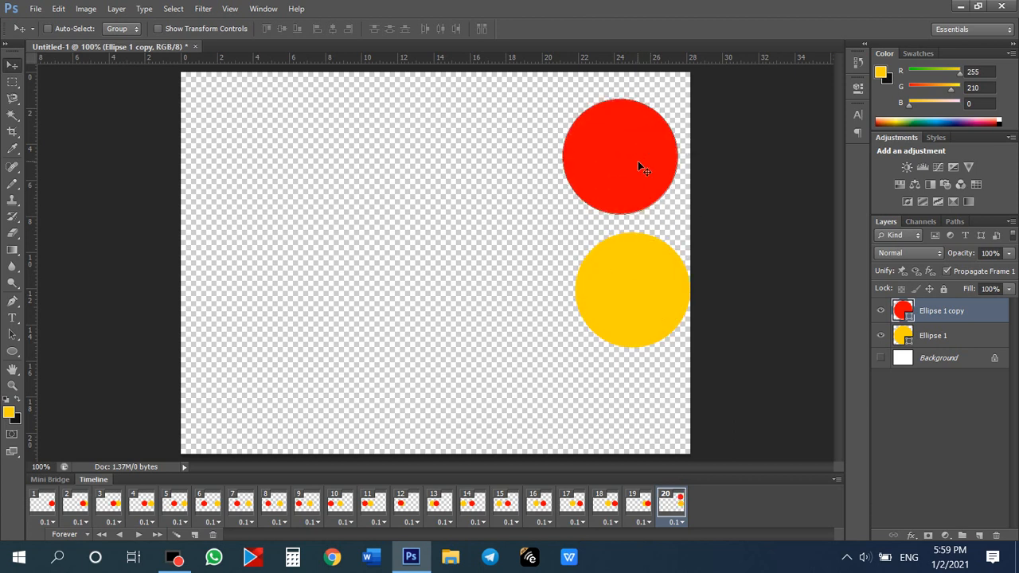
# Check frames 18 and 19, and move frame 20's red circle back over the yellow one at the canvas's right edge
pyautogui.click(642, 505)
pyautogui.click(610, 505)
pyautogui.click(639, 506)
pyautogui.click(668, 506)
pyautogui.rightClick(626, 166)
pyautogui.click(650, 177)
pyautogui.rightClick(650, 179)
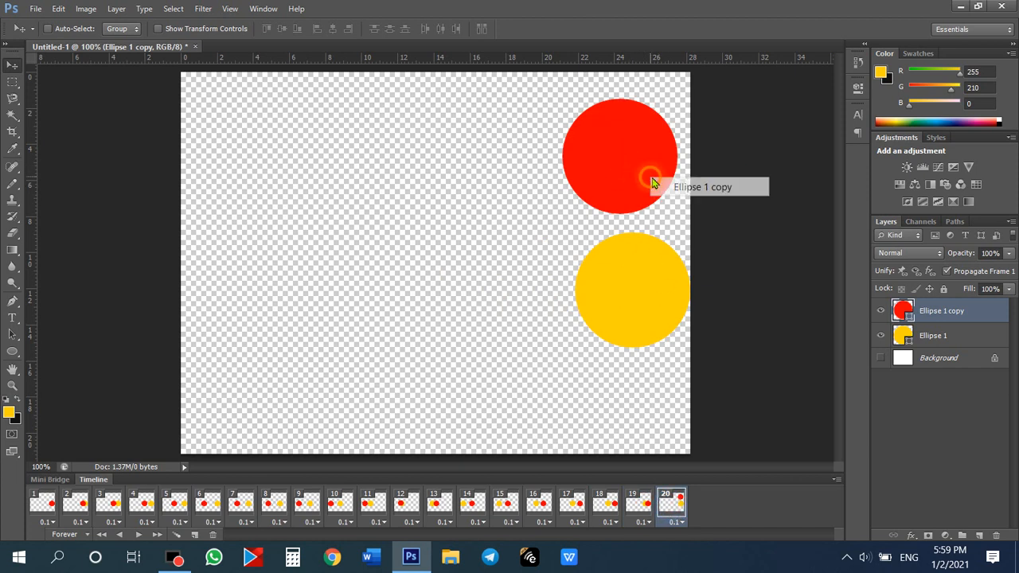
pyautogui.click(652, 182)
pyautogui.moveTo(650, 175); pyautogui.dragTo(660, 312)
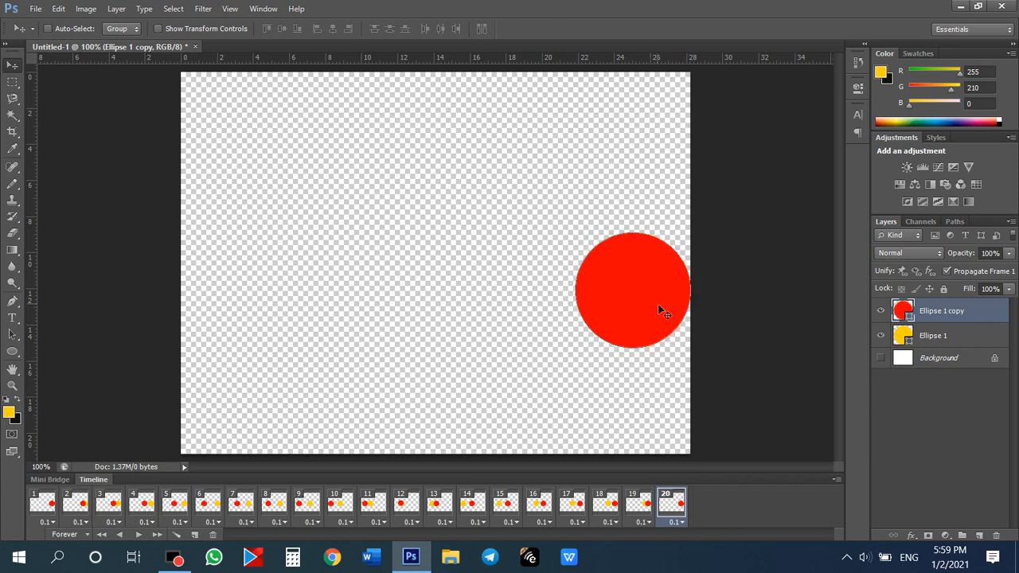
# Try moving both circle layers together to the canvas's left edge in frame 20 with Free Transform, and undo the move
pyautogui.keyDown('shift'); pyautogui.click(962, 343); pyautogui.keyUp('shift')
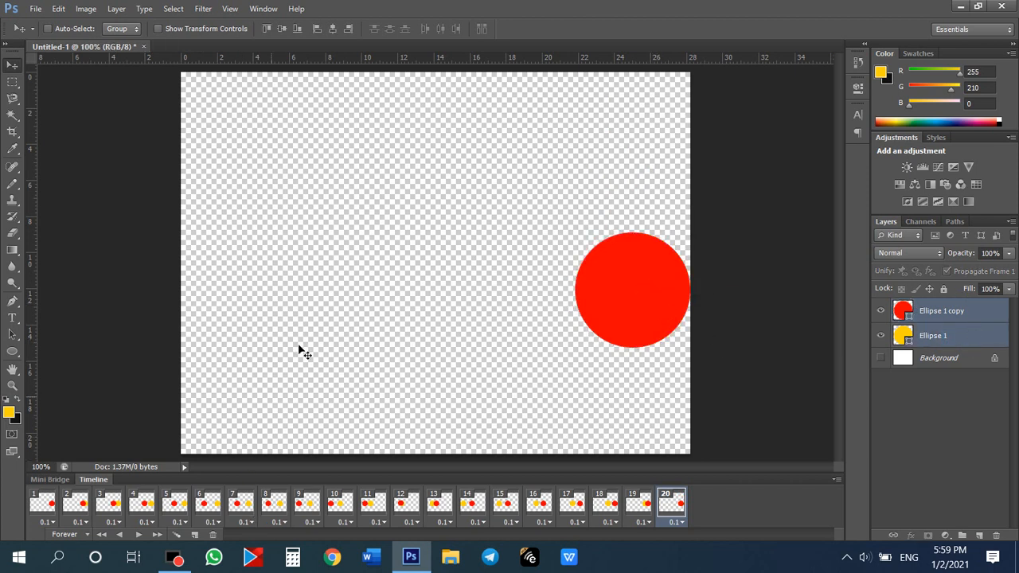
pyautogui.click(94, 7)
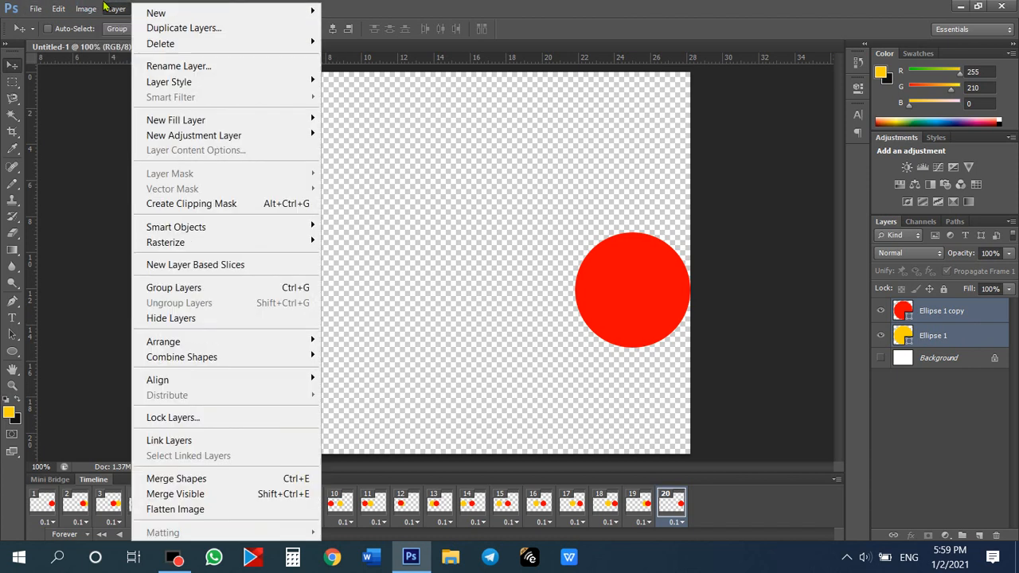
pyautogui.moveTo(111, 8)
pyautogui.moveTo(200, 8)
pyautogui.moveTo(60, 7)
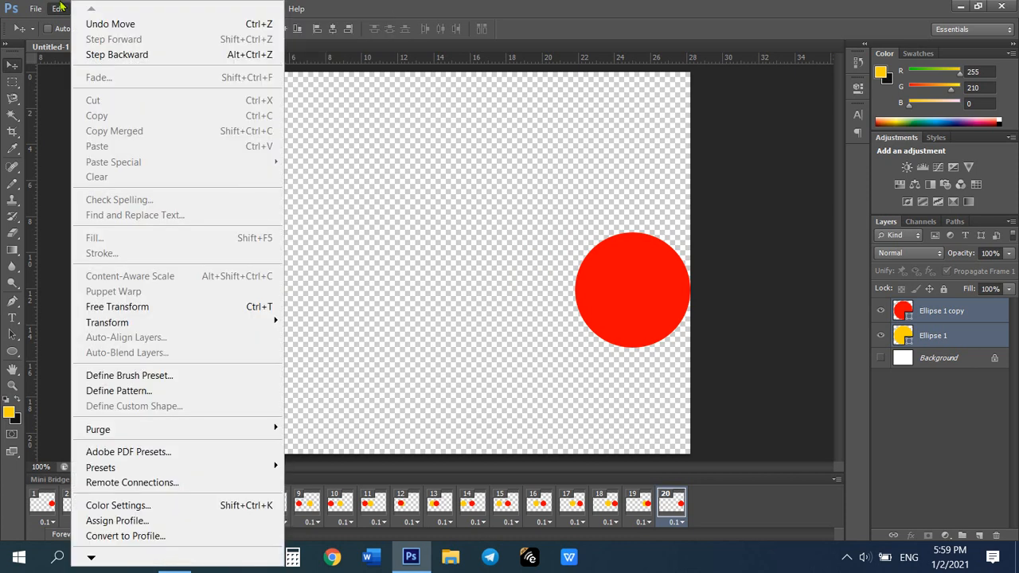
pyautogui.click(172, 308)
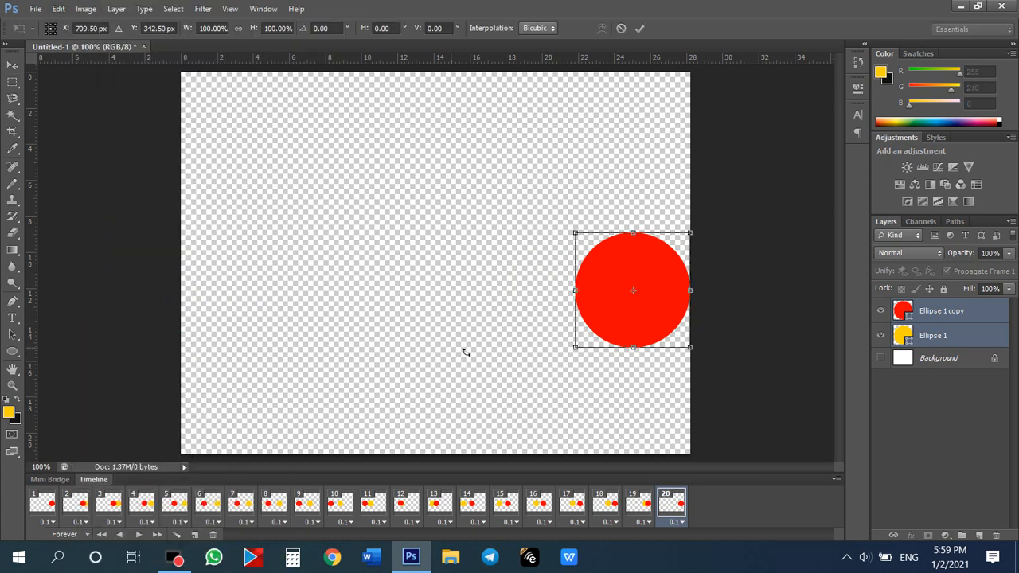
pyautogui.moveTo(663, 278); pyautogui.dragTo(266, 254)
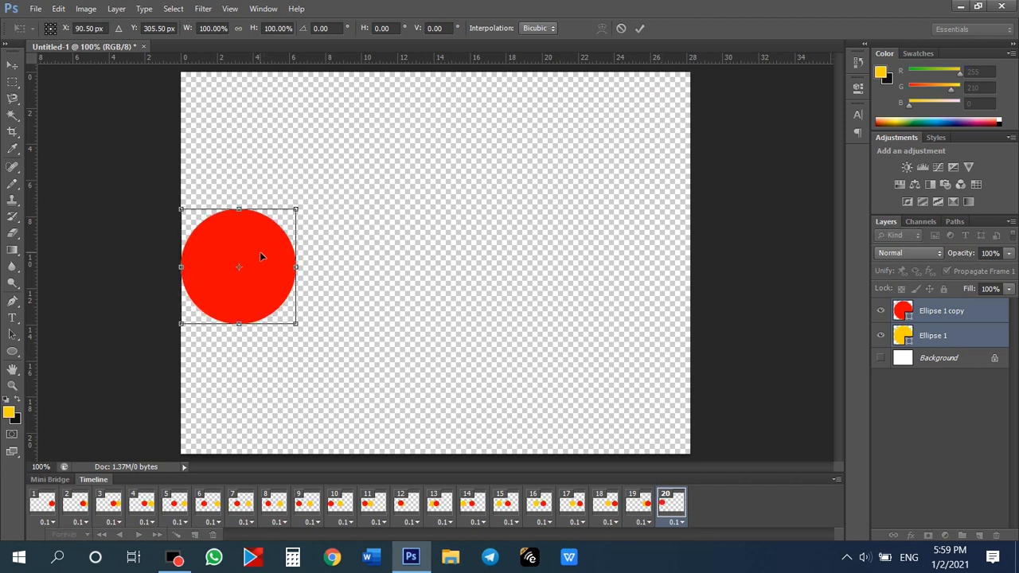
pyautogui.hotkey('ctrl', 'z')
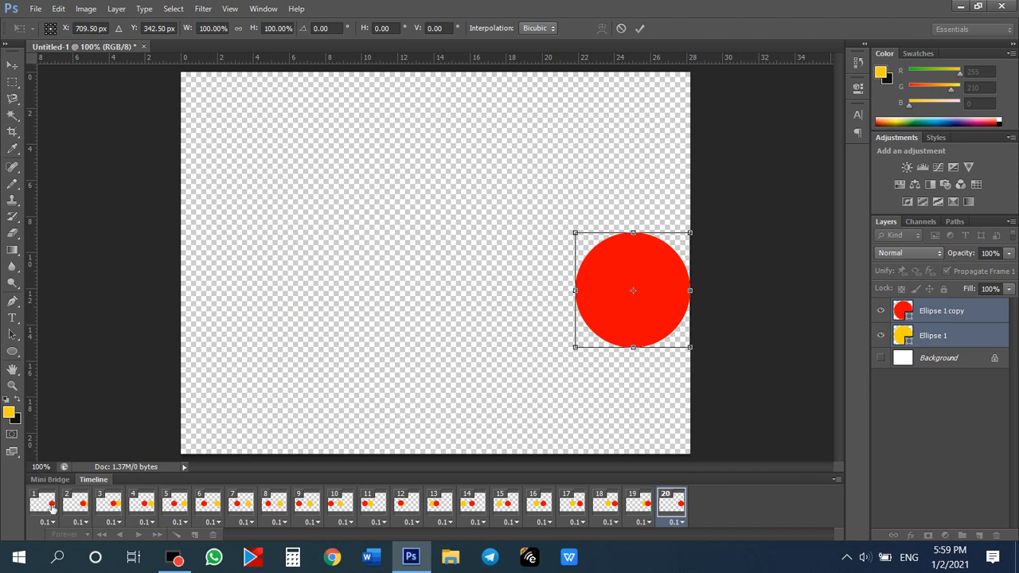
pyautogui.press('Return')
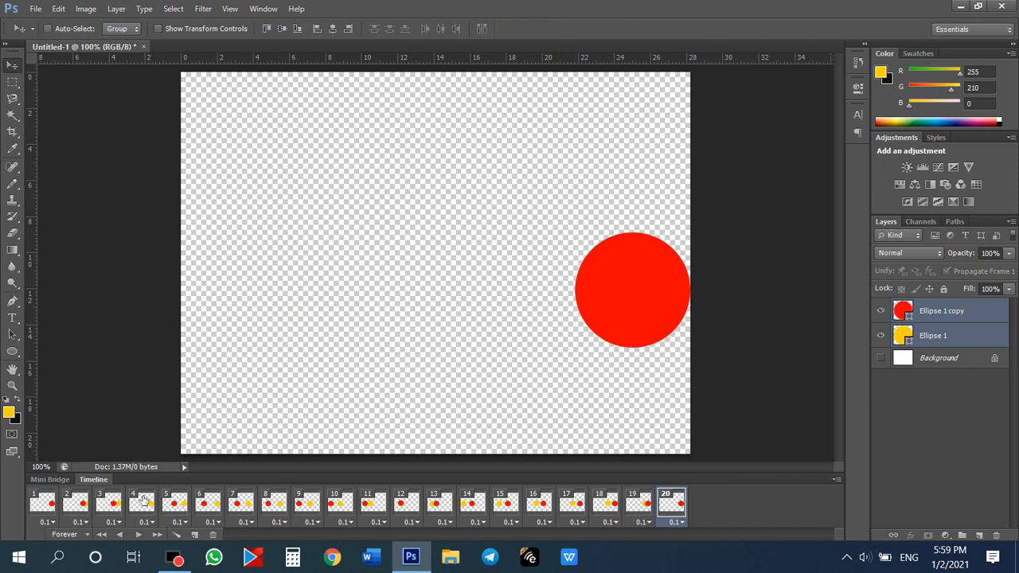
# With all 20 frames selected, use Free Transform to move both circles to about X 90.5 px, Y 338.5 px, and preview the animation
pyautogui.click(52, 512)
pyautogui.keyDown('shift'); pyautogui.click(667, 503); pyautogui.keyUp('shift')
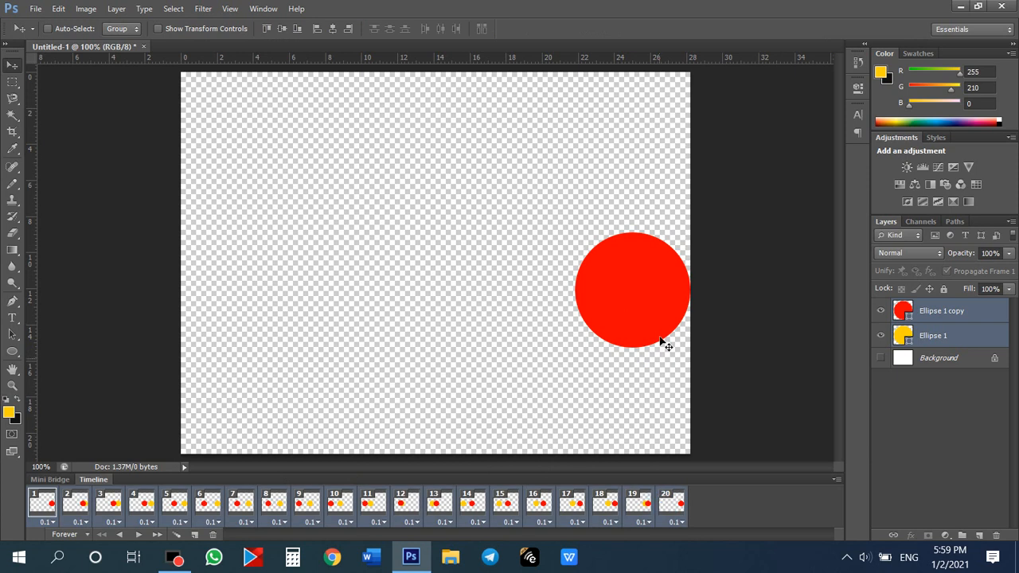
pyautogui.hotkey('ctrl', 't')
pyautogui.moveTo(659, 289); pyautogui.dragTo(263, 290)
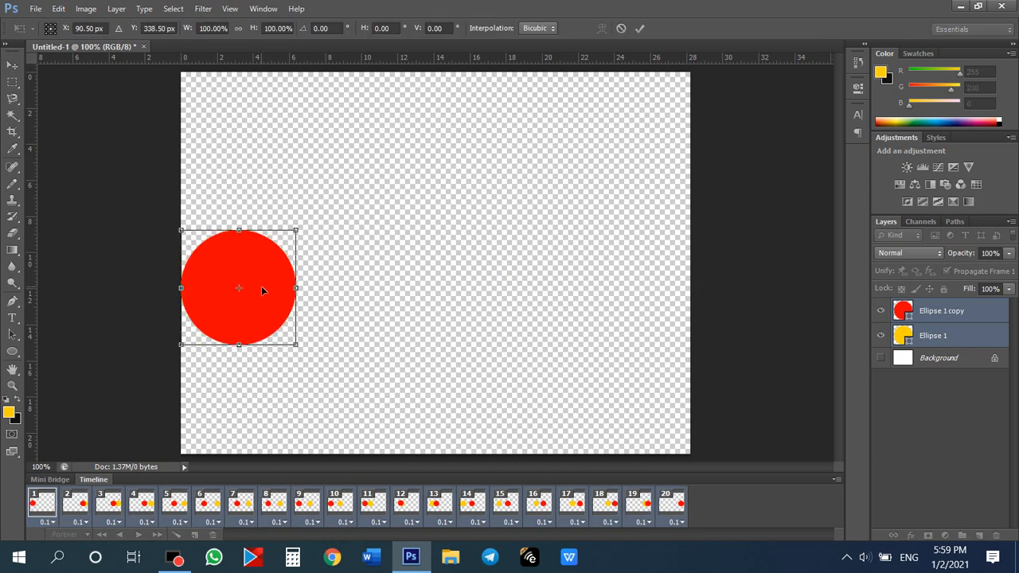
pyautogui.press('Return')
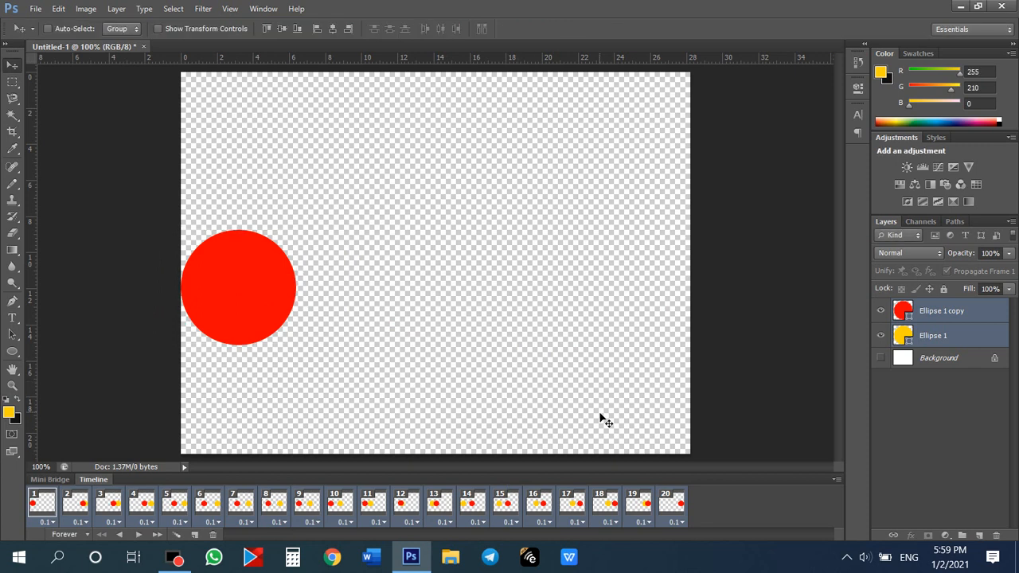
pyautogui.click(139, 534)
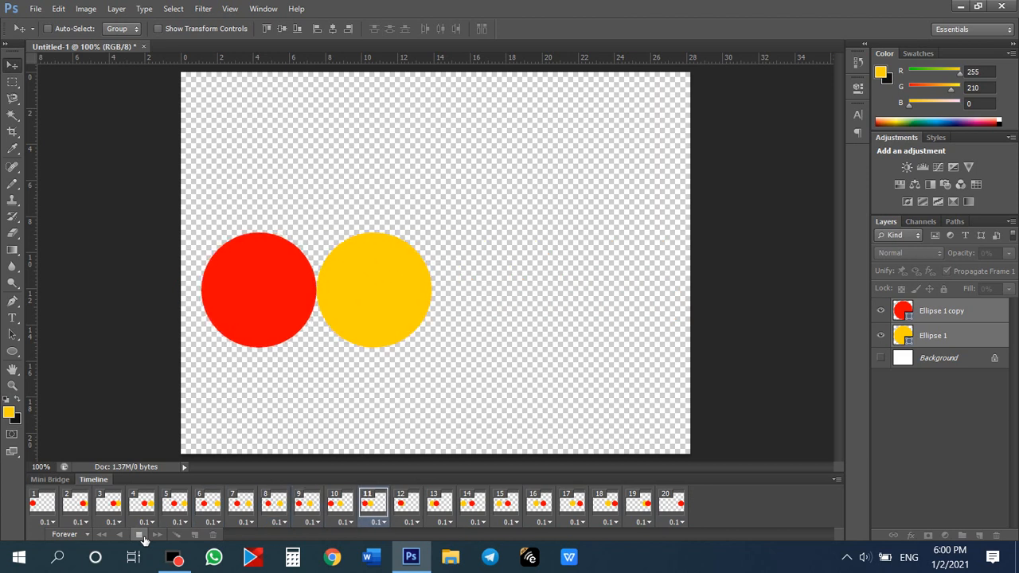
pyautogui.click(140, 535)
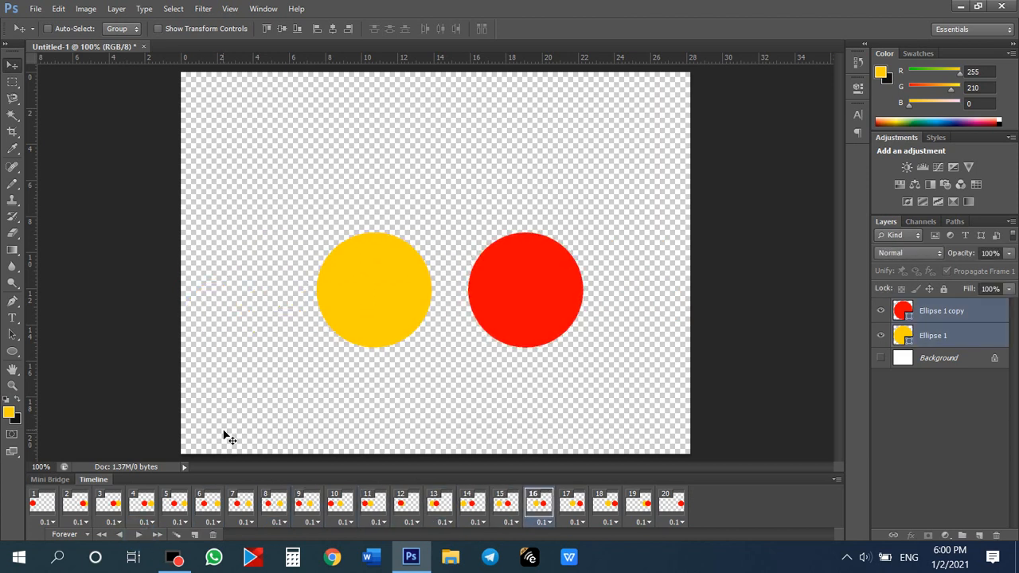
# Use Save for Web to preview the animation at 66.7% zoom and save it as Untitled-1.gif, images only with default settings
pyautogui.click(35, 10)
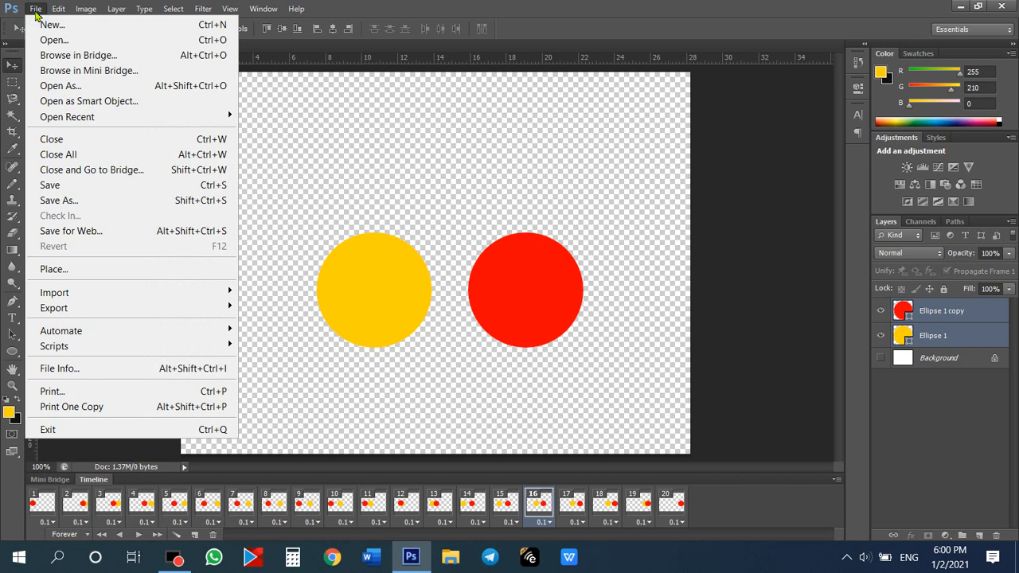
pyautogui.click(153, 231)
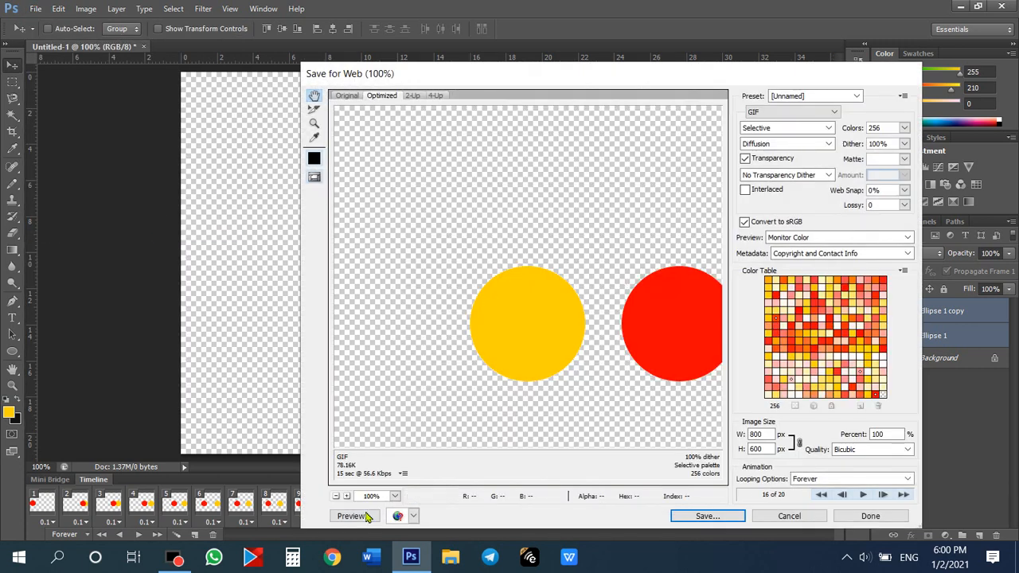
pyautogui.click(335, 496)
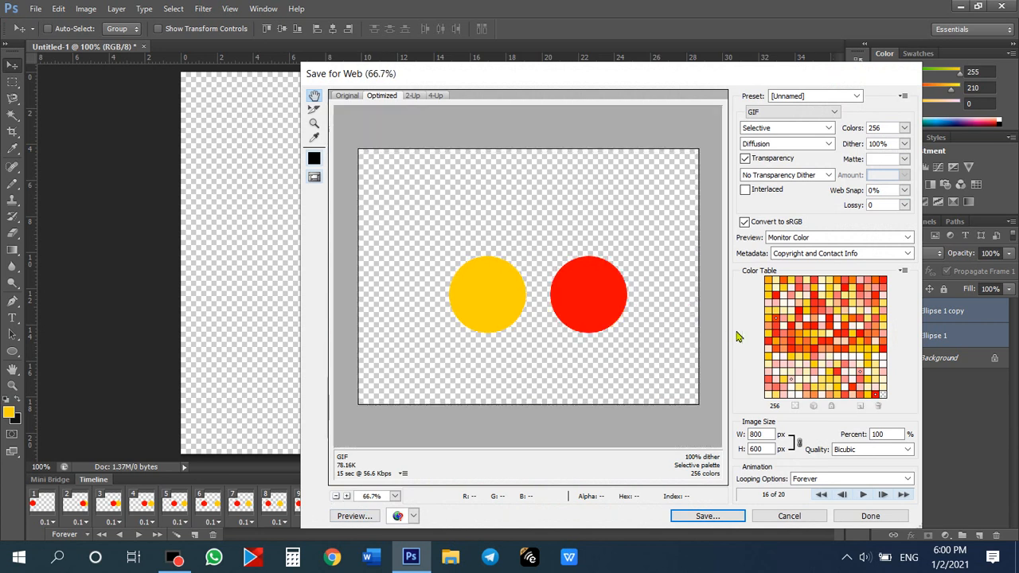
pyautogui.click(863, 494)
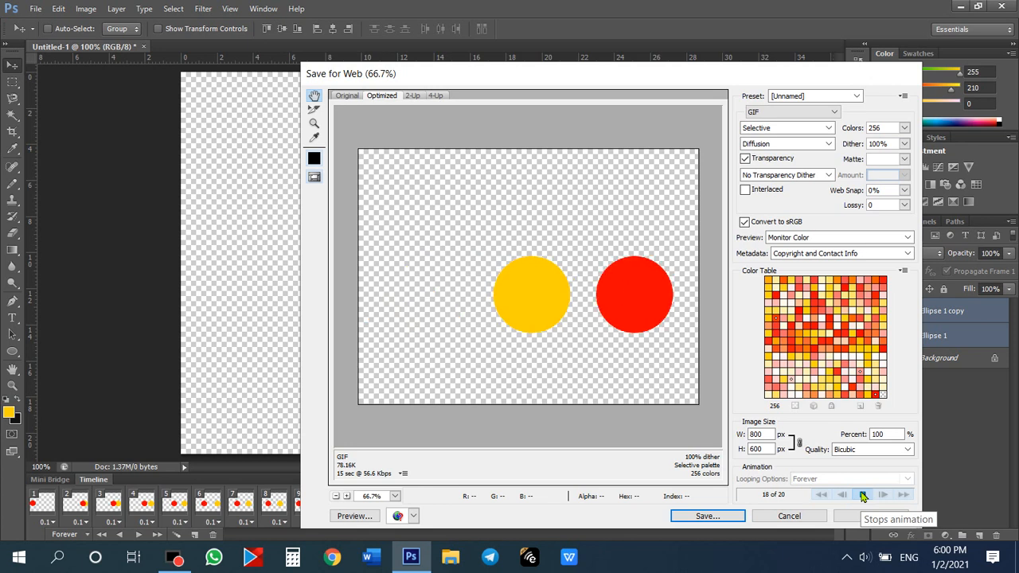
pyautogui.click(863, 494)
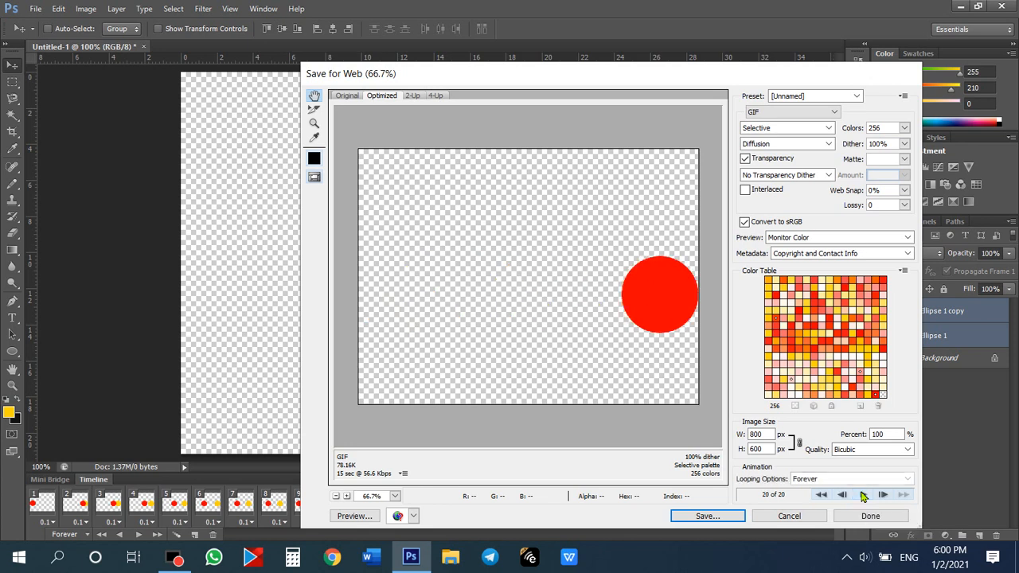
pyautogui.click(692, 517)
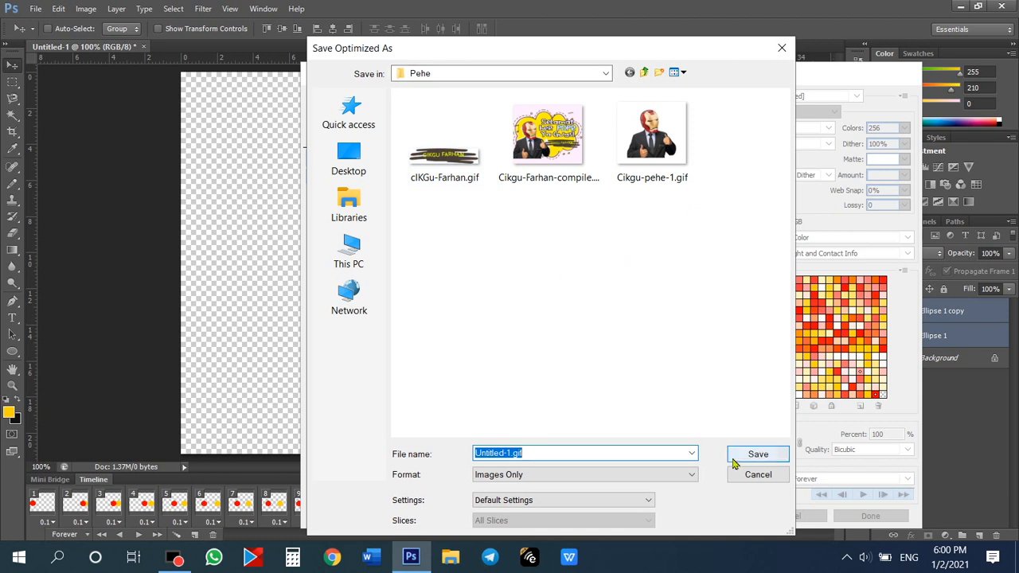
pyautogui.click(763, 458)
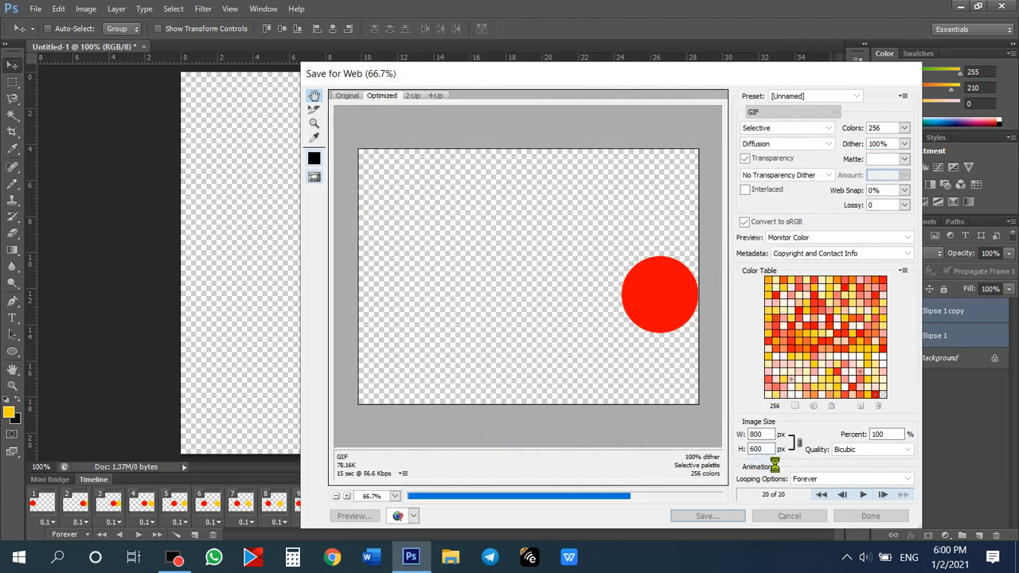